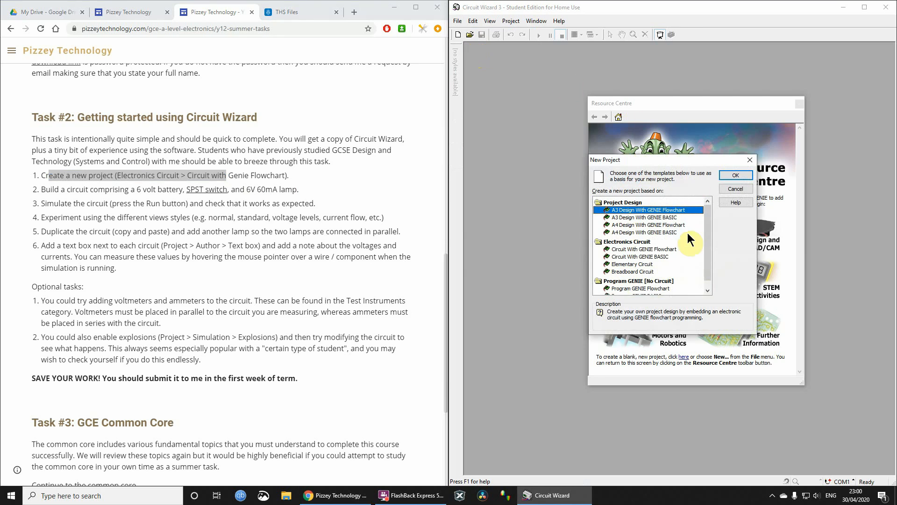
- Create a new electronics circuit project based on the Circuit With GENIE Flowchart template
{"action": "left_click_drag", "start_coordinate": [171, 178], "coordinate": [264, 175]}
{"action": "left_click", "coordinate": [255, 178]}
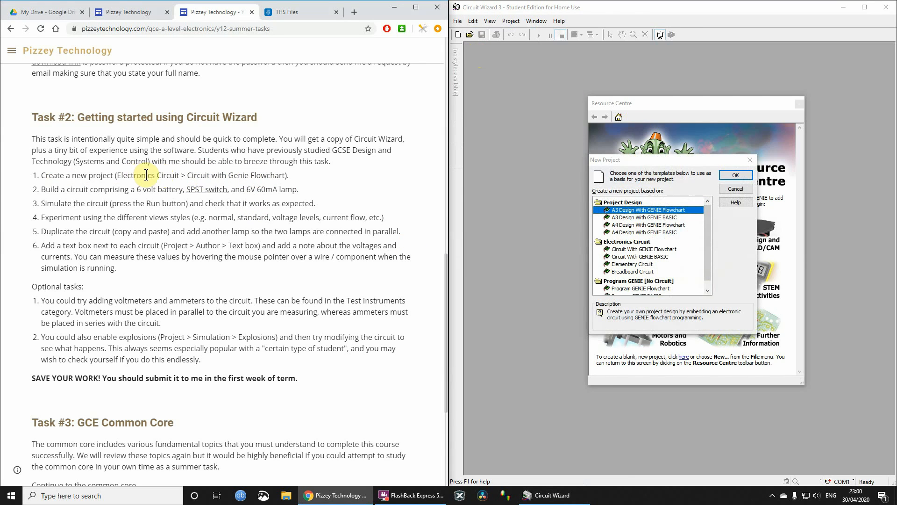
{"action": "left_click_drag", "start_coordinate": [146, 176], "coordinate": [284, 175]}
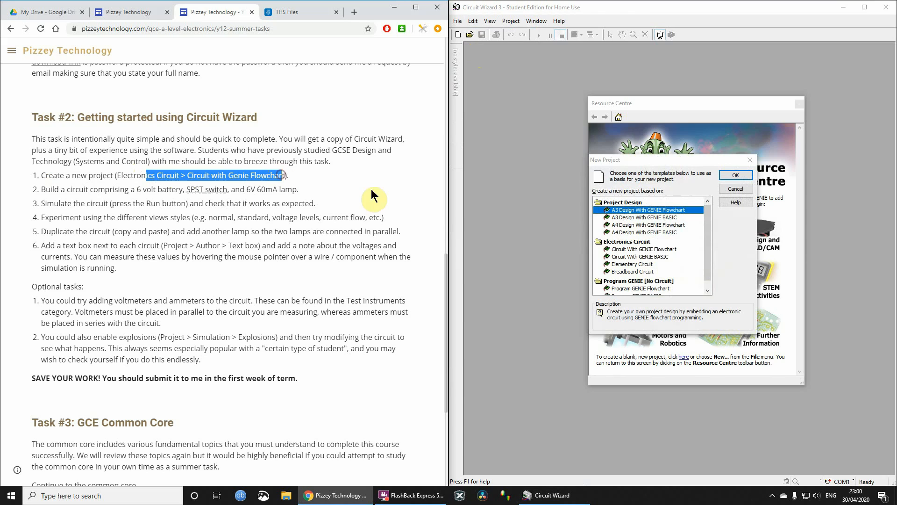
{"action": "left_click", "coordinate": [656, 249]}
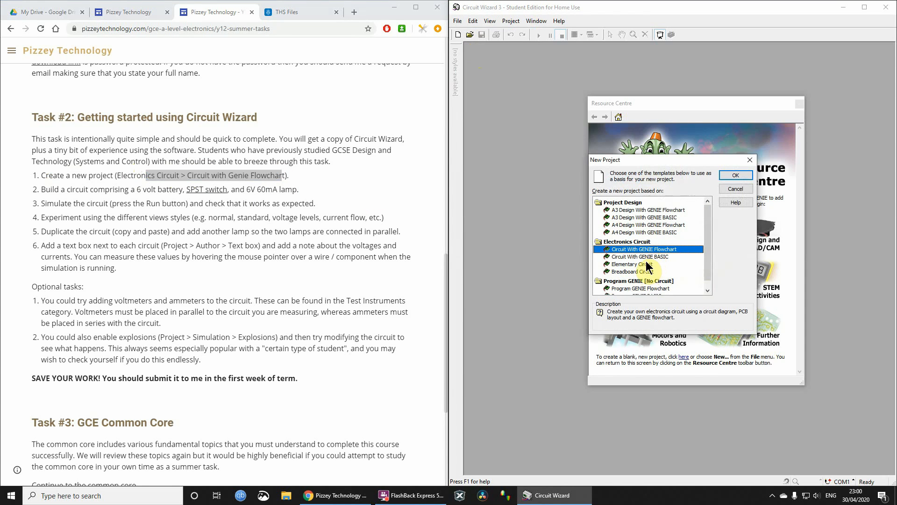
{"action": "left_click", "coordinate": [649, 257]}
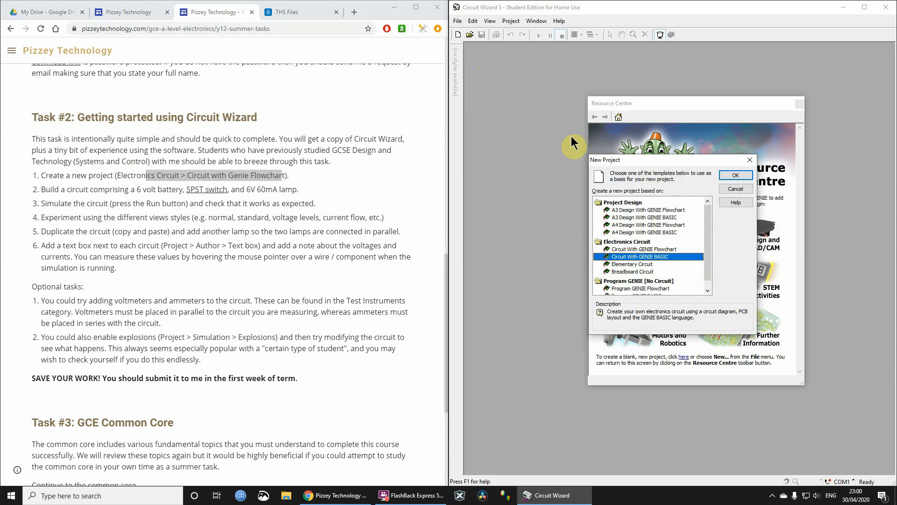
{"action": "left_click", "coordinate": [647, 250]}
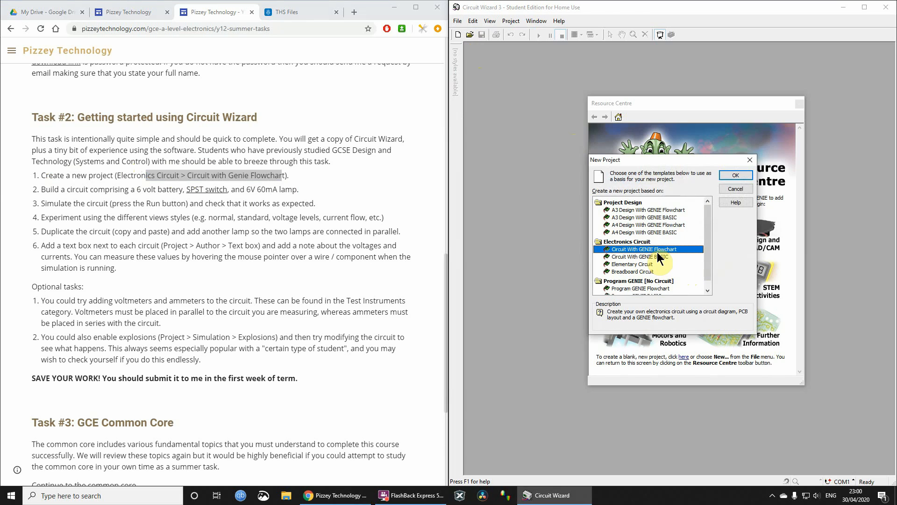
{"action": "double_click", "coordinate": [655, 249]}
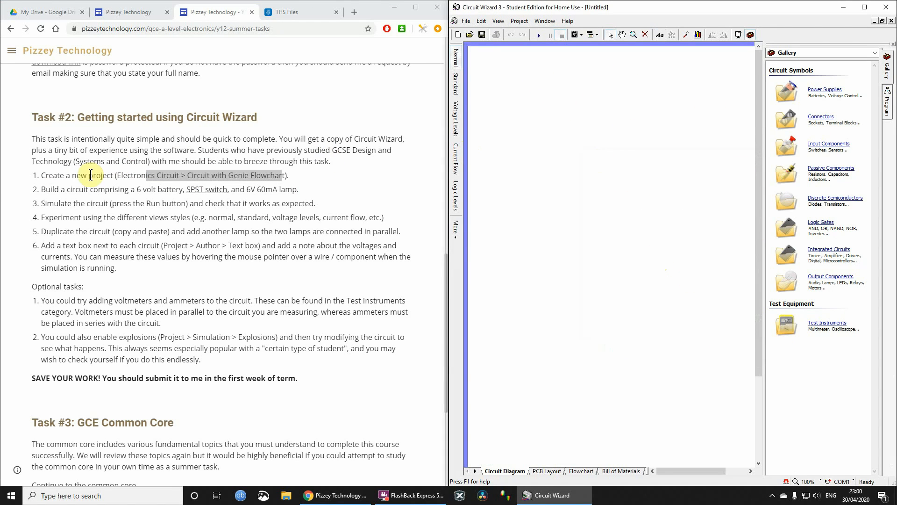
- Review the circuit-building task and the Switch Basics article behind its SPST switch link, and return to the task page
{"action": "left_click_drag", "start_coordinate": [65, 189], "coordinate": [247, 192]}
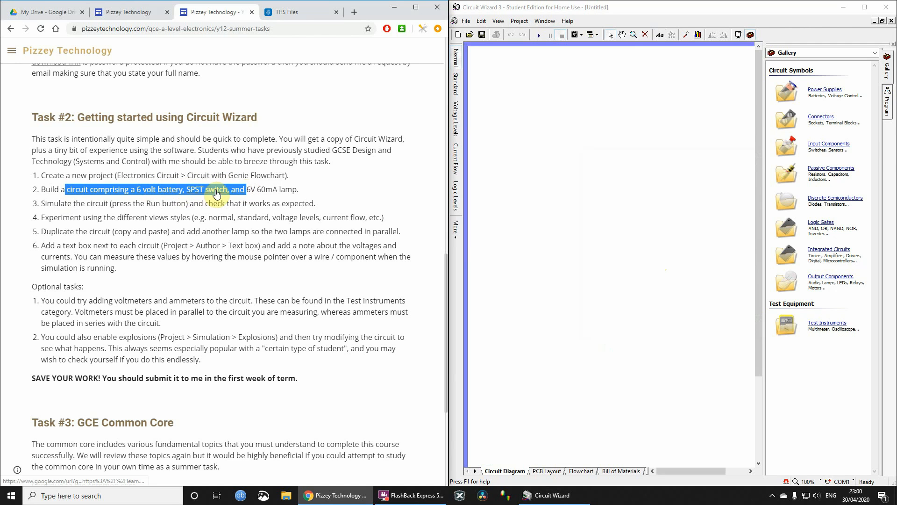
{"action": "left_click", "coordinate": [310, 190]}
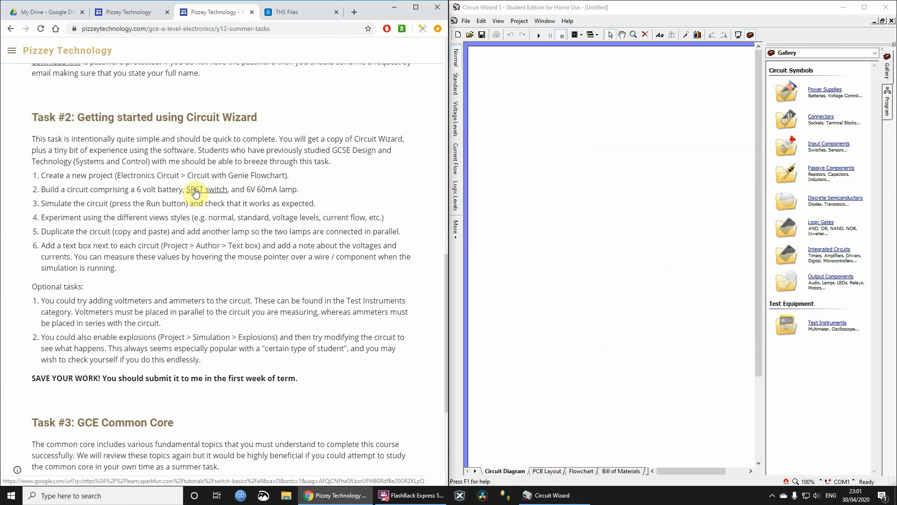
{"action": "left_click", "coordinate": [195, 190]}
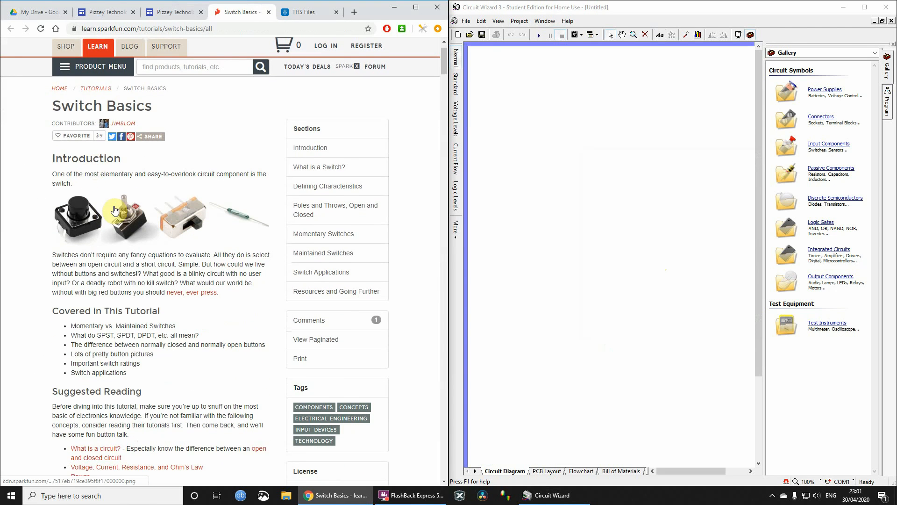
{"action": "scroll", "coordinate": [169, 205], "scroll_direction": "down", "scroll_amount": 15}
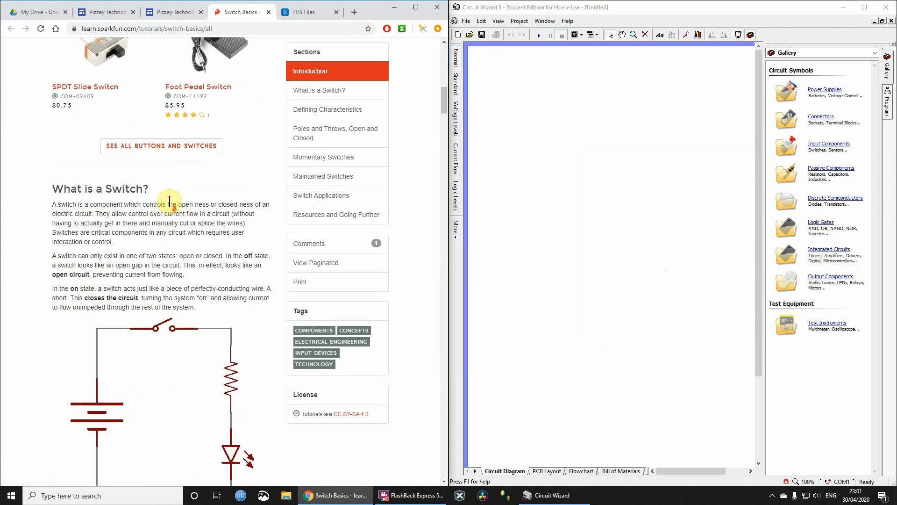
{"action": "scroll", "coordinate": [170, 201], "scroll_direction": "down", "scroll_amount": 9}
{"action": "scroll", "coordinate": [166, 202], "scroll_direction": "up", "scroll_amount": 6}
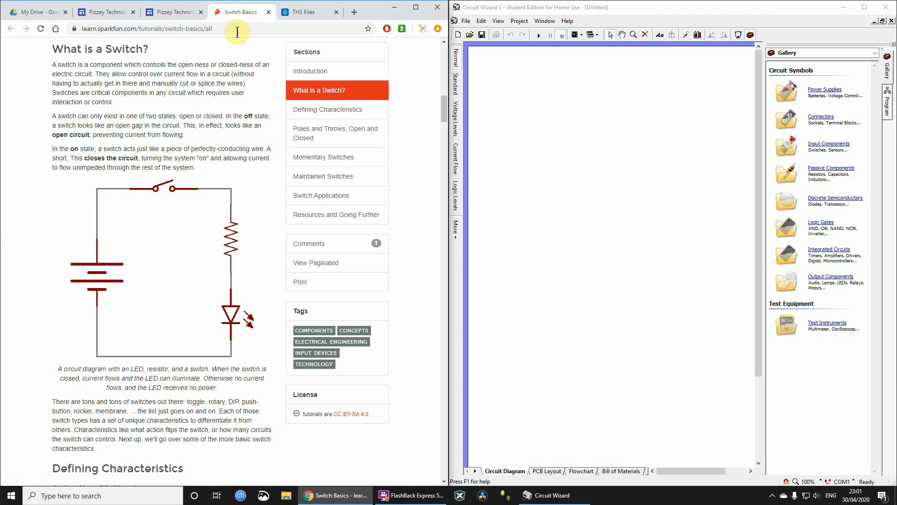
{"action": "left_click", "coordinate": [176, 14]}
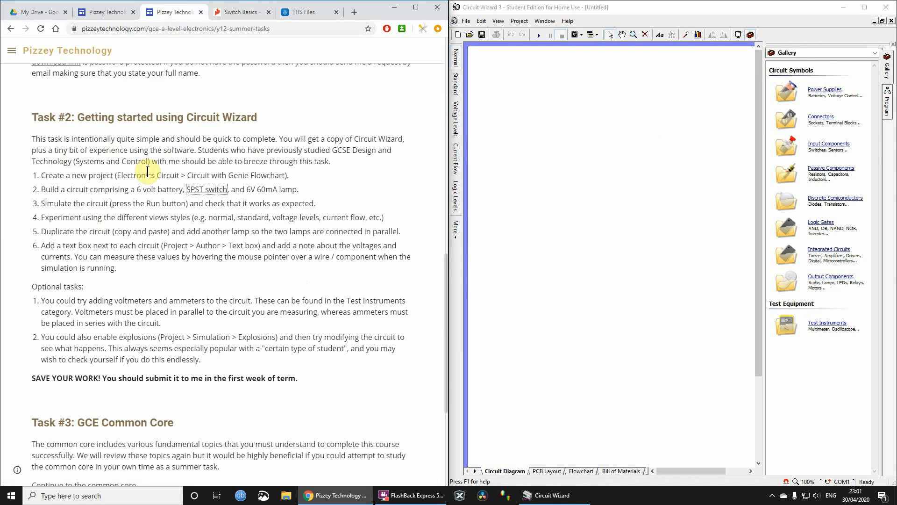
- Add a battery from the power supplies to the circuit diagram and set its value to 6 V
{"action": "left_click", "coordinate": [828, 89]}
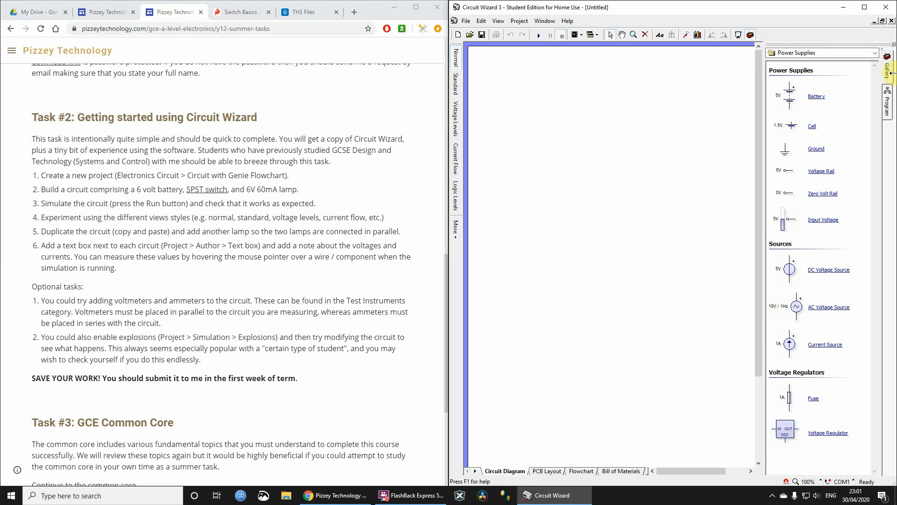
{"action": "left_click", "coordinate": [890, 49]}
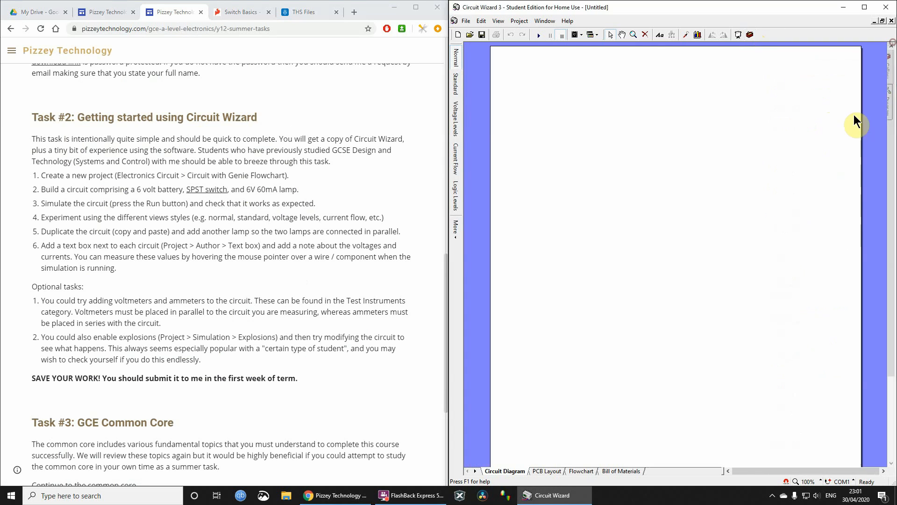
{"action": "left_click", "coordinate": [750, 36]}
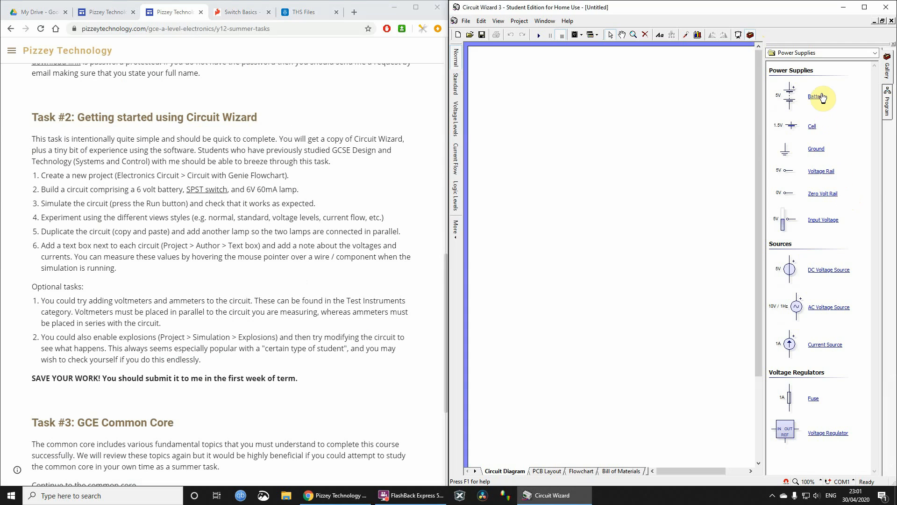
{"action": "left_click_drag", "start_coordinate": [821, 100], "coordinate": [486, 186]}
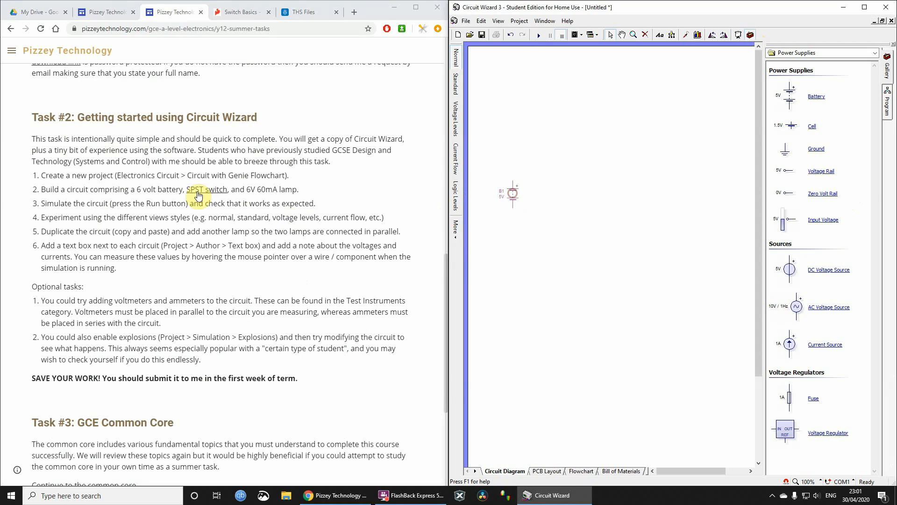
{"action": "double_click", "coordinate": [512, 195]}
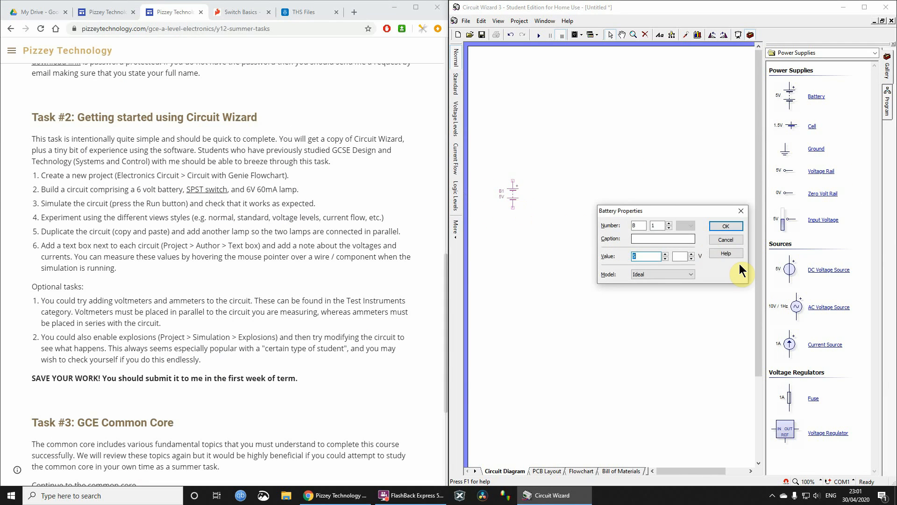
{"action": "type", "text": "6"}
{"action": "left_click", "coordinate": [727, 225]}
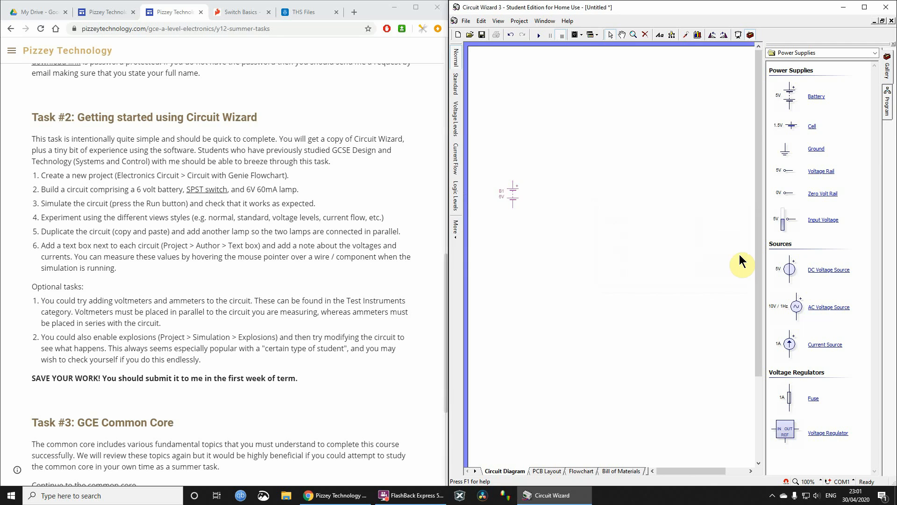
- Add an SPST latching switch to the circuit diagram, above and to the right of the battery
{"action": "scroll", "coordinate": [579, 206], "scroll_direction": "down", "scroll_amount": 1}
{"action": "scroll", "coordinate": [548, 194], "scroll_direction": "down", "scroll_amount": 3}
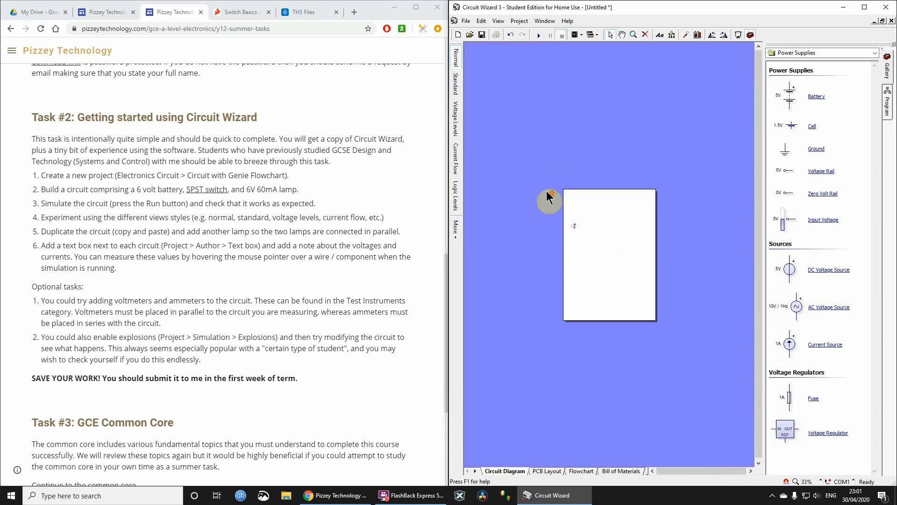
{"action": "scroll", "coordinate": [547, 193], "scroll_direction": "up", "scroll_amount": 5}
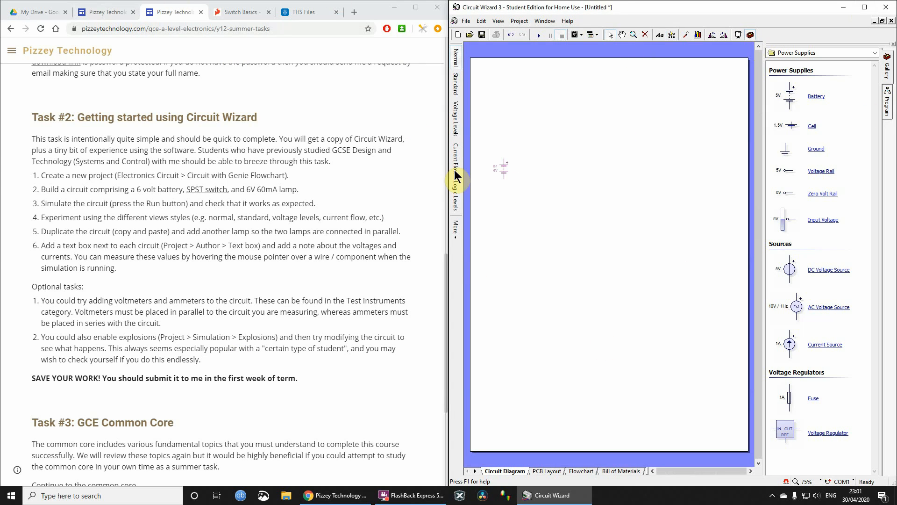
{"action": "scroll", "coordinate": [518, 177], "scroll_direction": "up", "scroll_amount": 1}
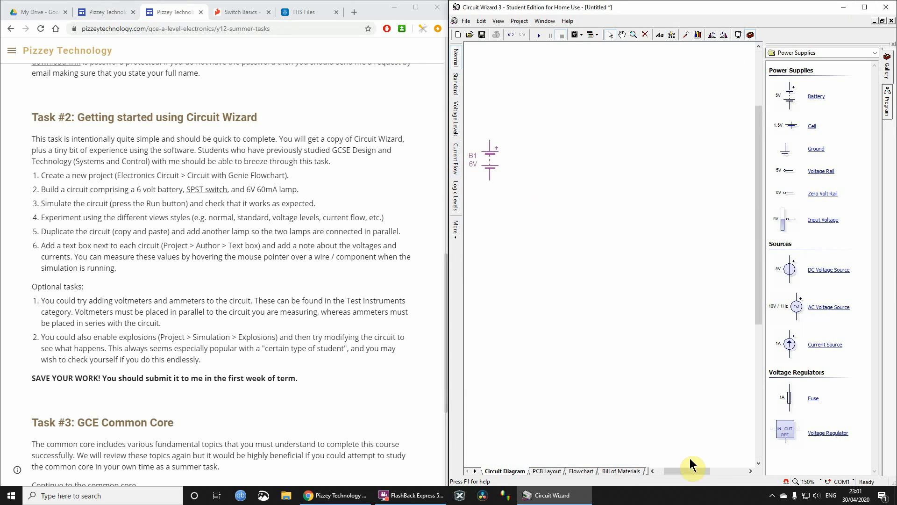
{"action": "left_click_drag", "start_coordinate": [692, 470], "coordinate": [678, 470]}
{"action": "scroll", "coordinate": [617, 244], "scroll_direction": "up", "scroll_amount": 1}
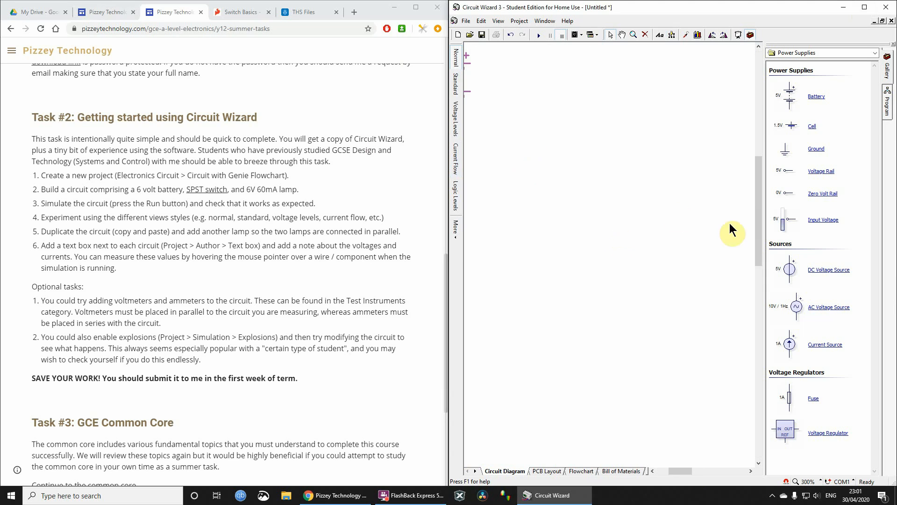
{"action": "left_click_drag", "start_coordinate": [757, 219], "coordinate": [757, 190]}
{"action": "left_click_drag", "start_coordinate": [685, 470], "coordinate": [676, 470]}
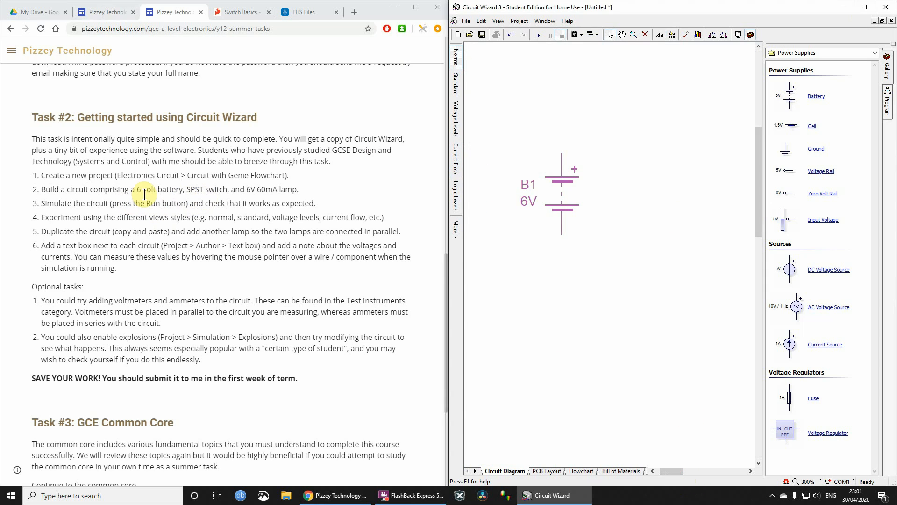
{"action": "left_click", "coordinate": [810, 49]}
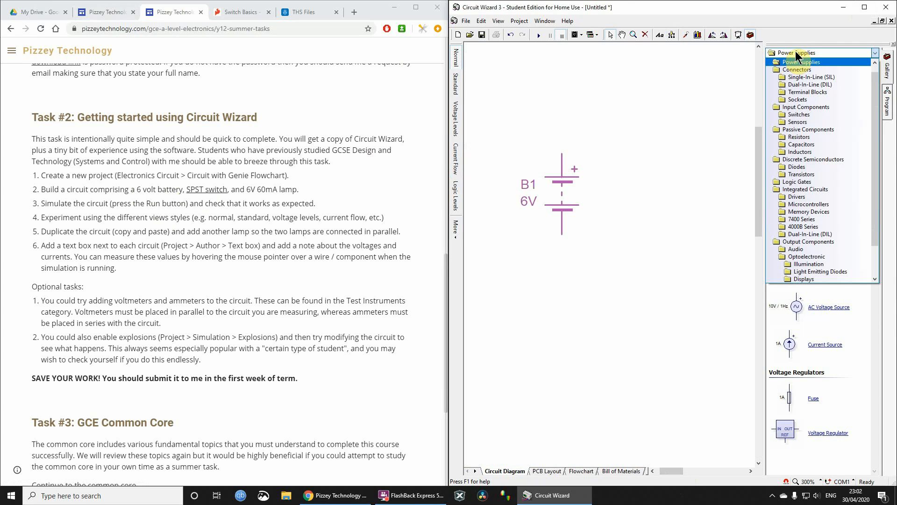
{"action": "left_click", "coordinate": [805, 107]}
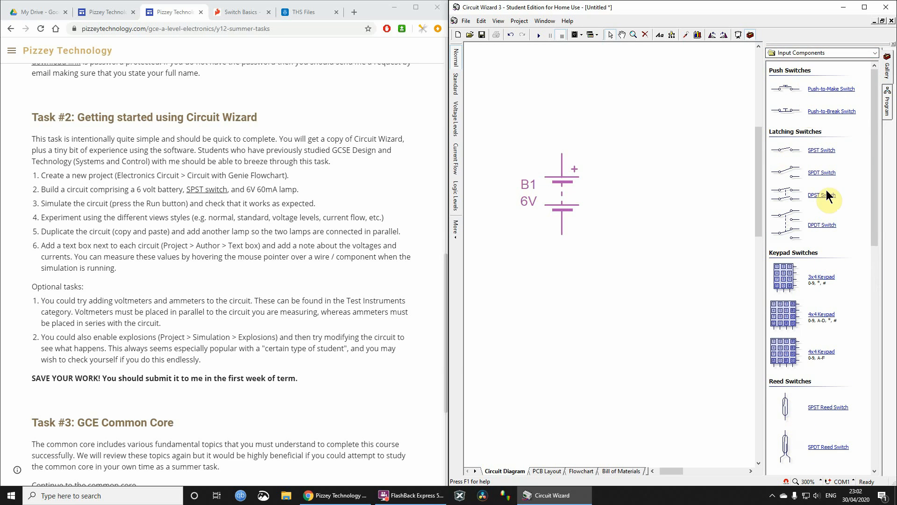
{"action": "left_click", "coordinate": [813, 52]}
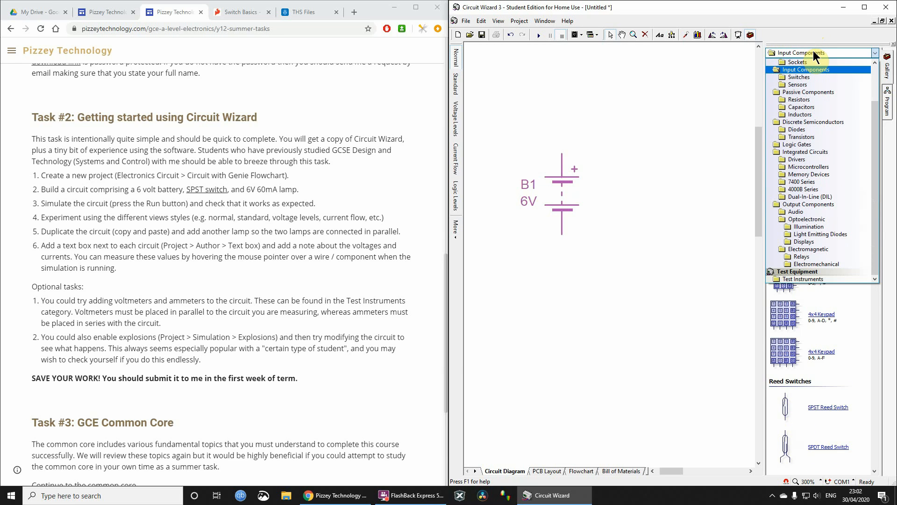
{"action": "left_click", "coordinate": [808, 76]}
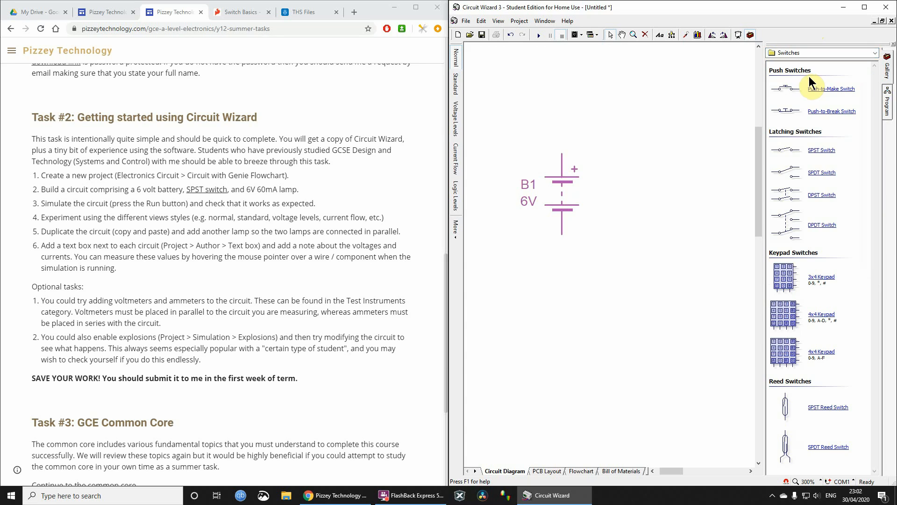
{"action": "left_click_drag", "start_coordinate": [824, 154], "coordinate": [646, 96]}
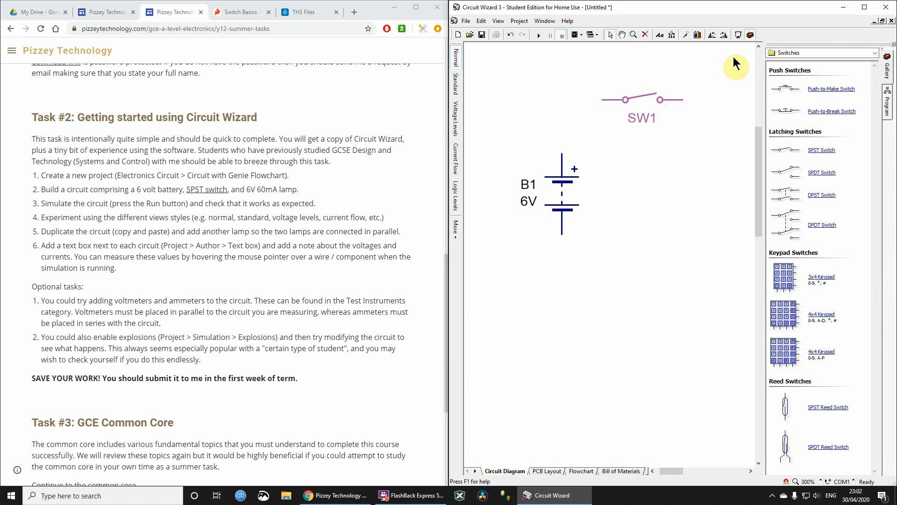
- Rotate the SPST switch clockwise in quarter turns until it is back in its original horizontal orientation
{"action": "left_click", "coordinate": [723, 35]}
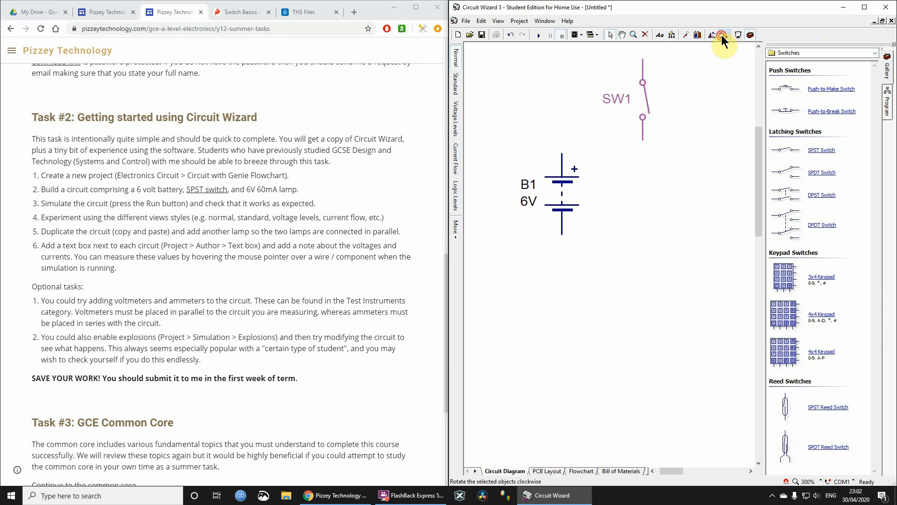
{"action": "left_click", "coordinate": [722, 35]}
{"action": "left_click", "coordinate": [722, 36]}
{"action": "left_click", "coordinate": [722, 36]}
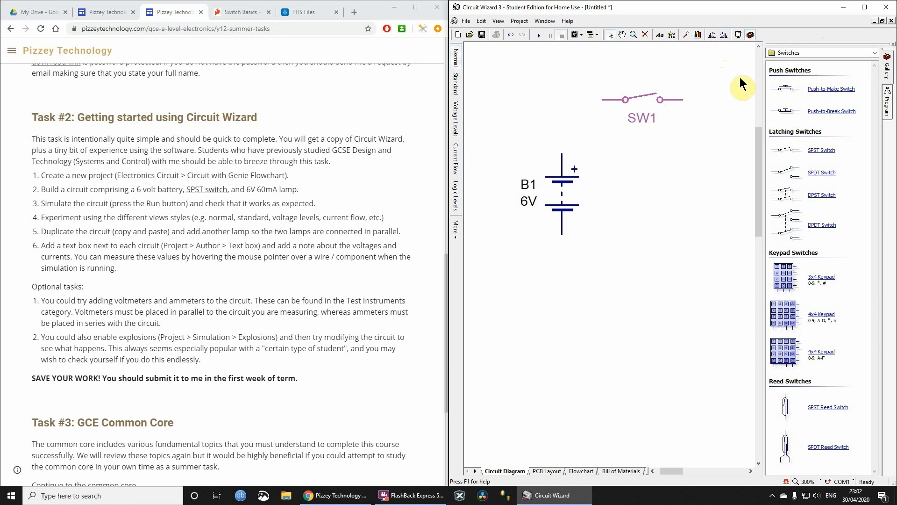
{"action": "key", "text": "ctrl+r"}
{"action": "key", "text": "ctrl+r"}
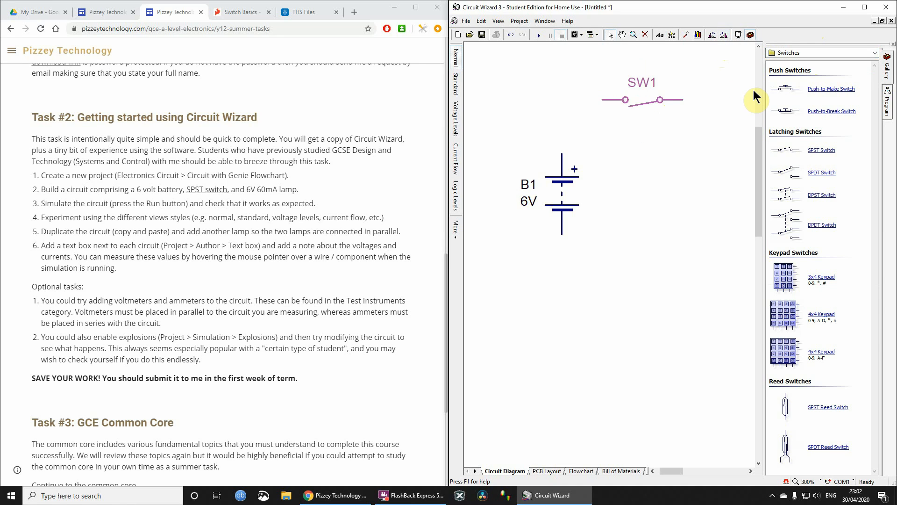
{"action": "key", "text": "ctrl+r"}
{"action": "key", "text": "ctrl+r"}
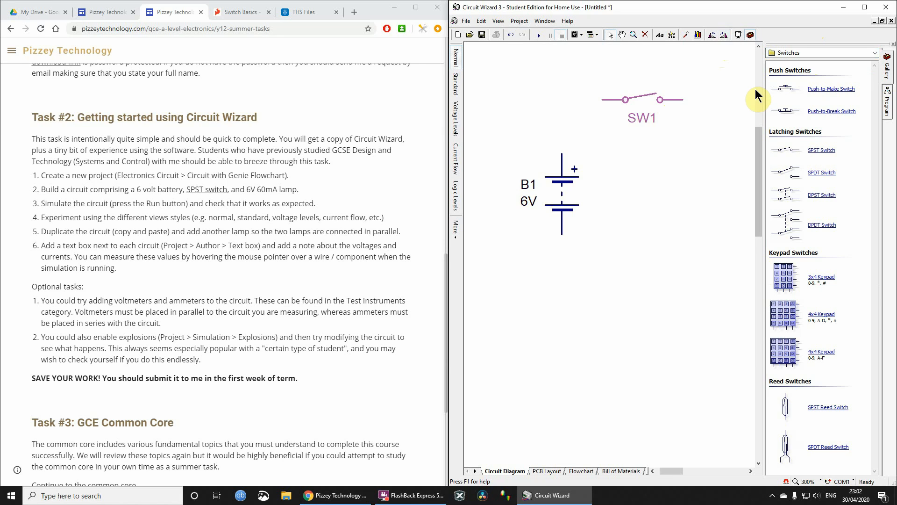
{"action": "key", "text": "ctrl+r"}
{"action": "key", "text": "ctrl+r"}
{"action": "key", "text": "ctrl+r"}
{"action": "key", "text": "ctrl+r"}
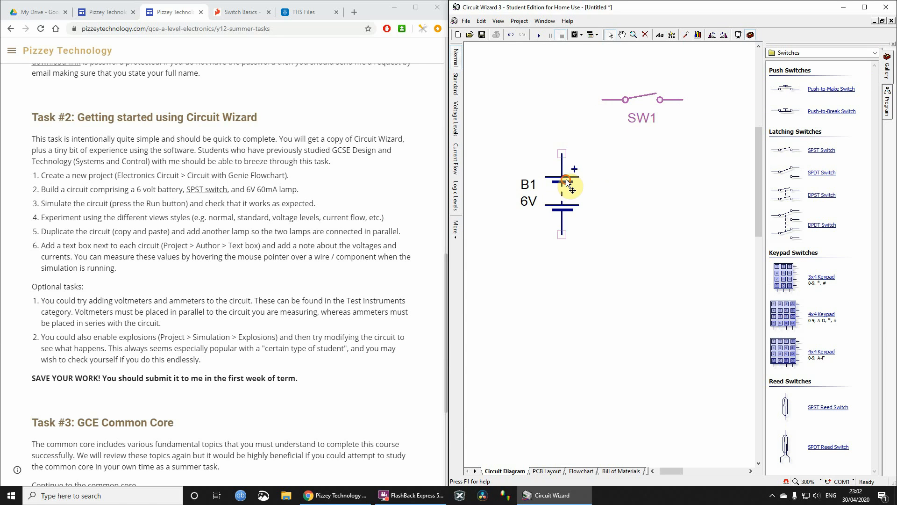
- Move the battery slightly down and to the left, away from the SPST switch
{"action": "left_click_drag", "start_coordinate": [566, 180], "coordinate": [537, 188]}
{"action": "left_click", "coordinate": [640, 97]}
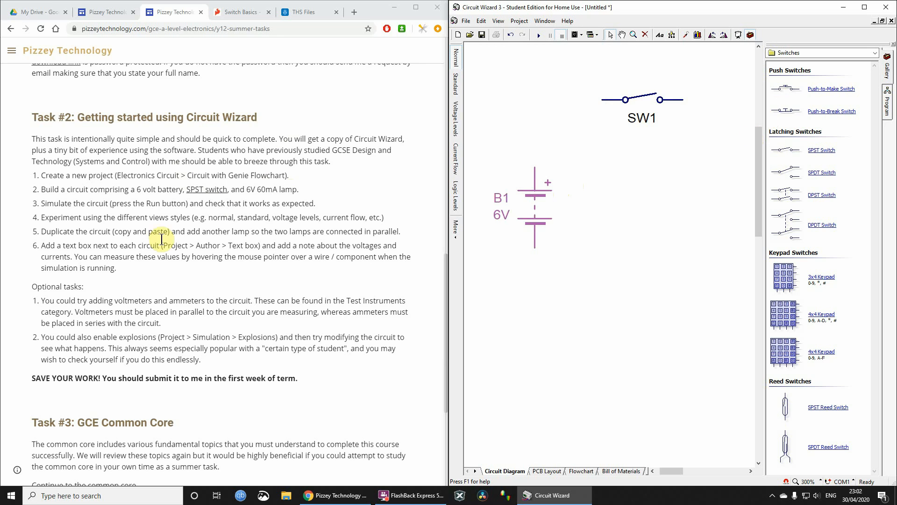
- Add a signal lamp from the Illumination output components to the circuit diagram, to the right of the battery
{"action": "left_click", "coordinate": [808, 53]}
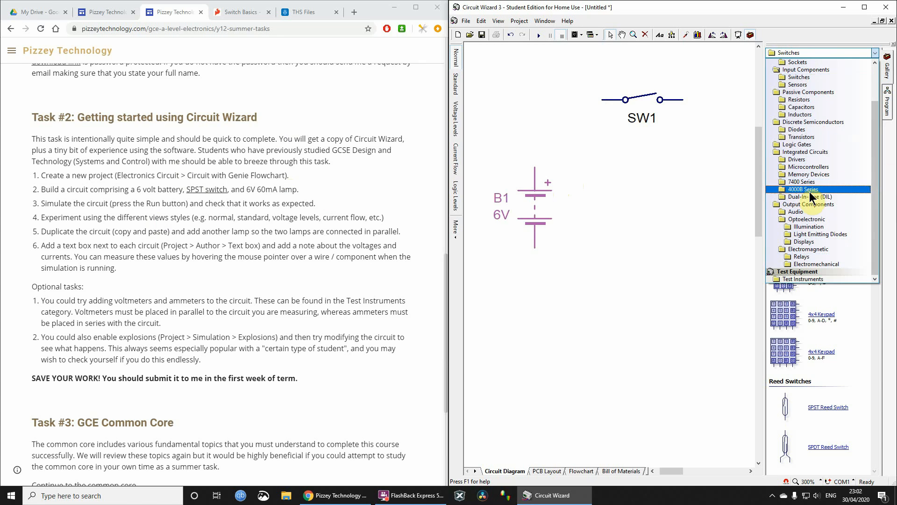
{"action": "left_click", "coordinate": [800, 204]}
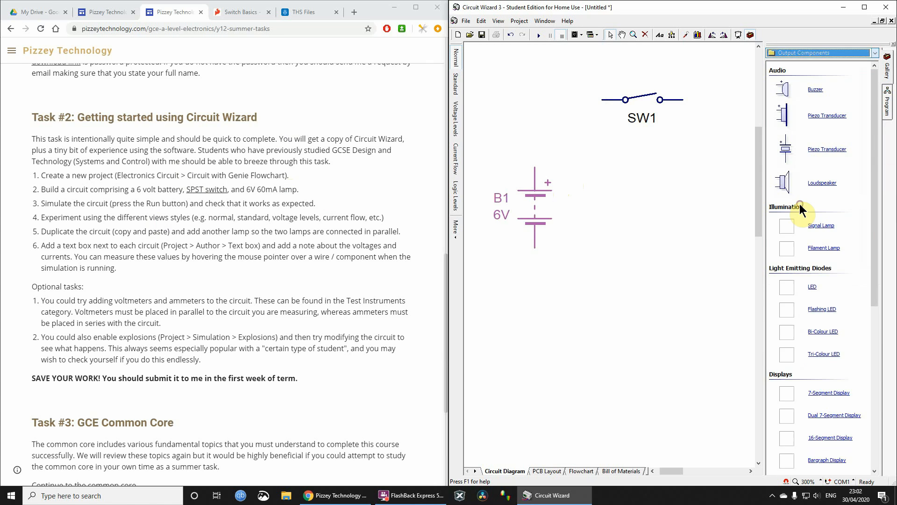
{"action": "scroll", "coordinate": [836, 198], "scroll_direction": "down", "scroll_amount": 4}
{"action": "scroll", "coordinate": [843, 176], "scroll_direction": "up", "scroll_amount": 3}
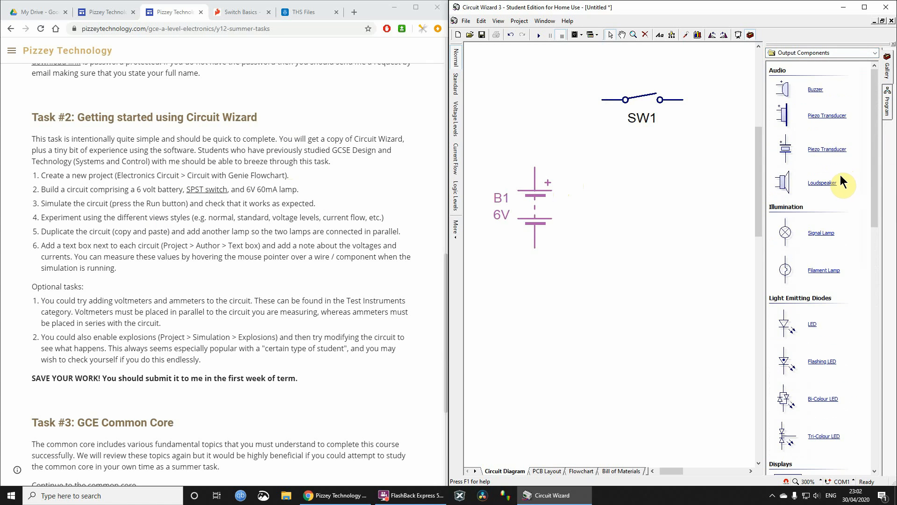
{"action": "left_click", "coordinate": [798, 54]}
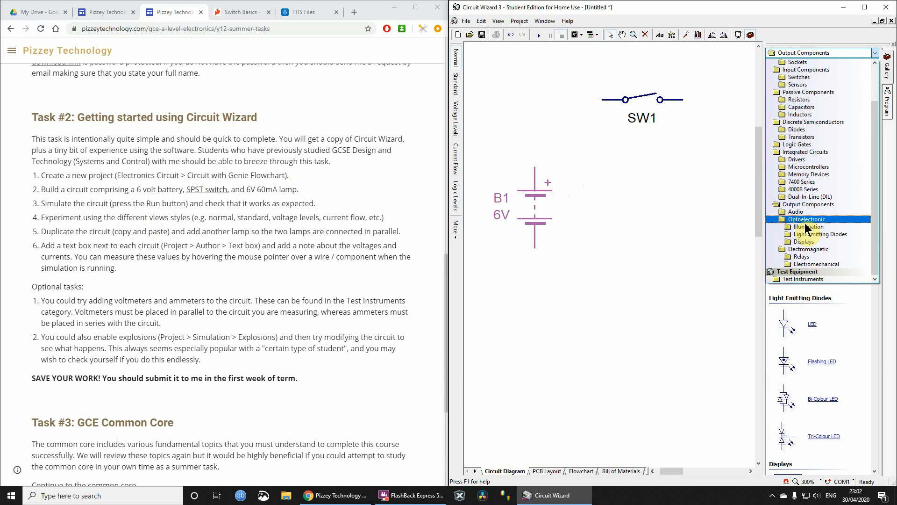
{"action": "left_click", "coordinate": [805, 228]}
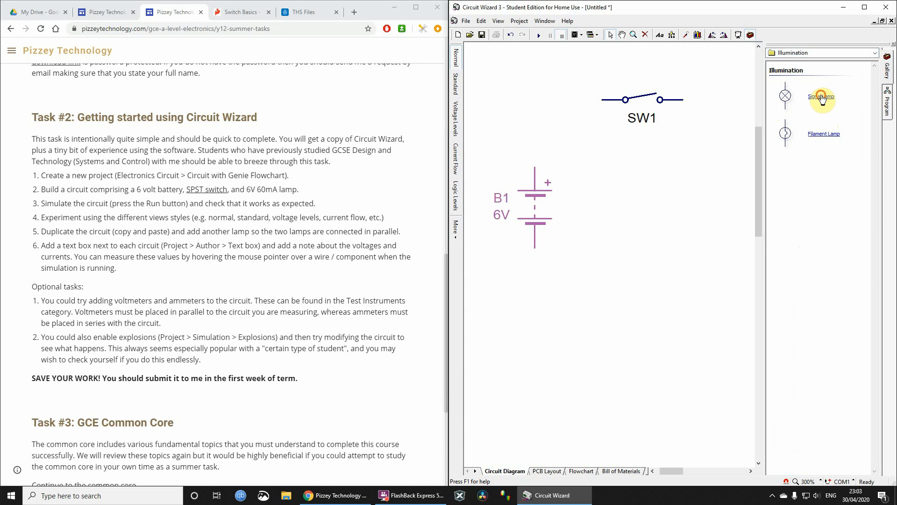
{"action": "left_click_drag", "start_coordinate": [822, 99], "coordinate": [723, 207]}
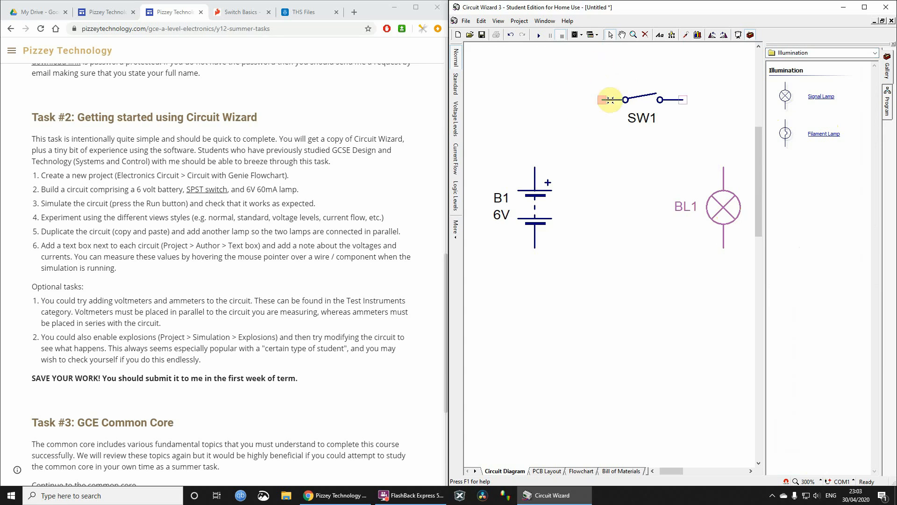
- Wire the SPST switch's left terminal to the battery's positive terminal, deleting the first wire and redrawing it
{"action": "mouse_move", "coordinate": [616, 100]}
{"action": "left_mouse_down"}
{"action": "mouse_move", "coordinate": [588, 100]}
{"action": "mouse_move", "coordinate": [533, 144]}
{"action": "mouse_move", "coordinate": [581, 100]}
{"action": "mouse_move", "coordinate": [534, 169]}
{"action": "left_mouse_up"}
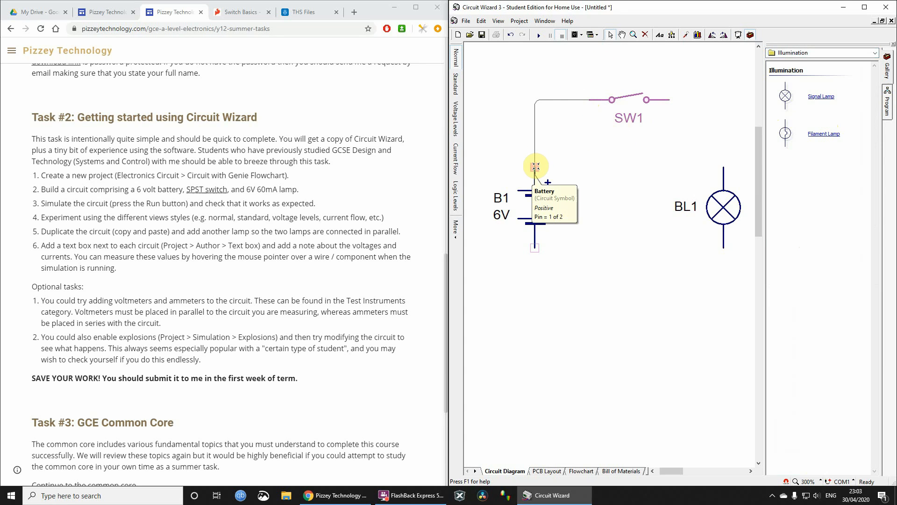
{"action": "left_click", "coordinate": [562, 100]}
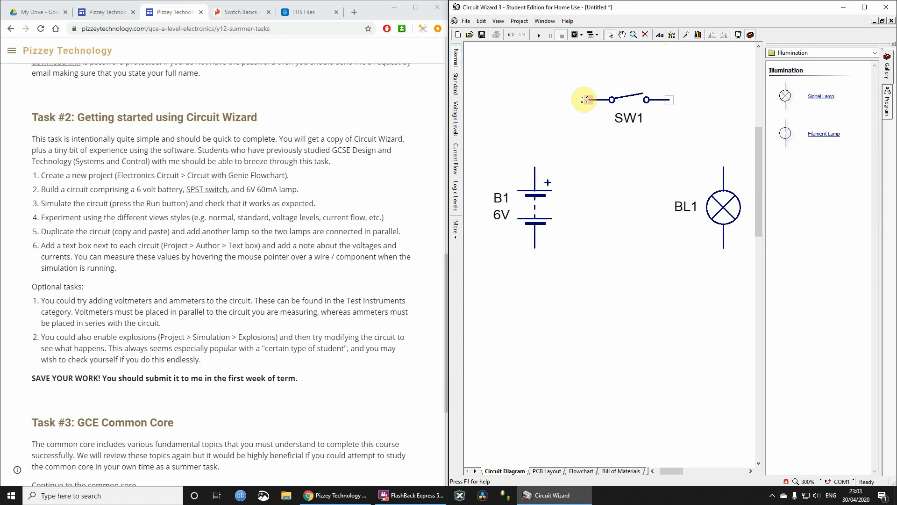
{"action": "mouse_move", "coordinate": [585, 98]}
{"action": "left_mouse_down"}
{"action": "mouse_move", "coordinate": [533, 136]}
{"action": "mouse_move", "coordinate": [534, 167]}
{"action": "left_mouse_up"}
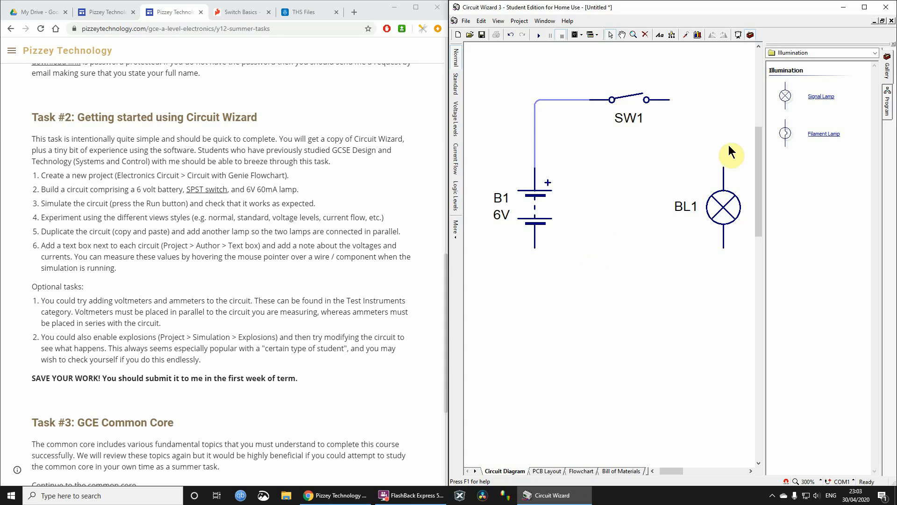
{"action": "left_click_drag", "start_coordinate": [723, 168], "coordinate": [671, 100]}
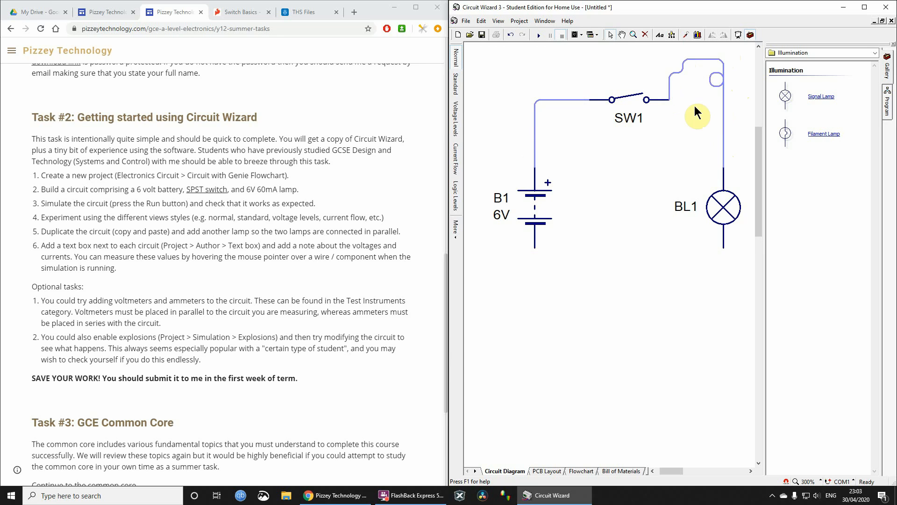
{"action": "left_click_drag", "start_coordinate": [708, 61], "coordinate": [690, 96]}
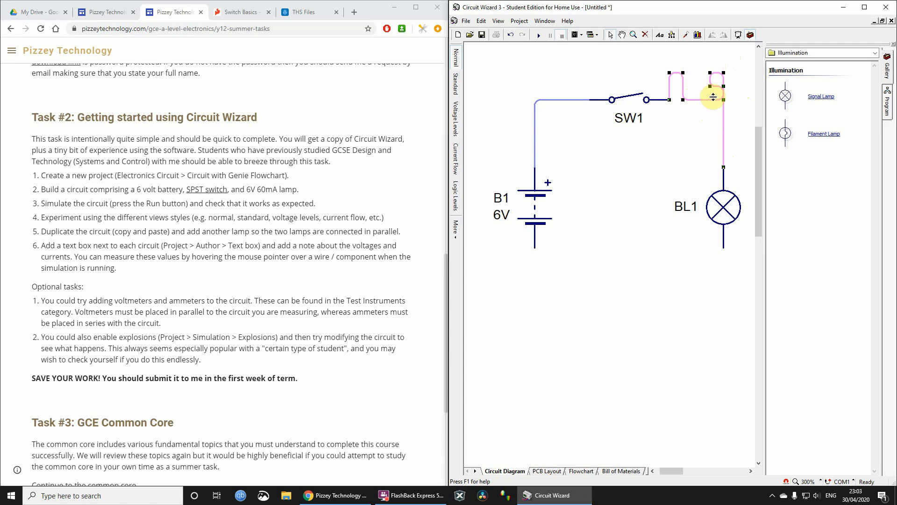
{"action": "key", "text": "Delete"}
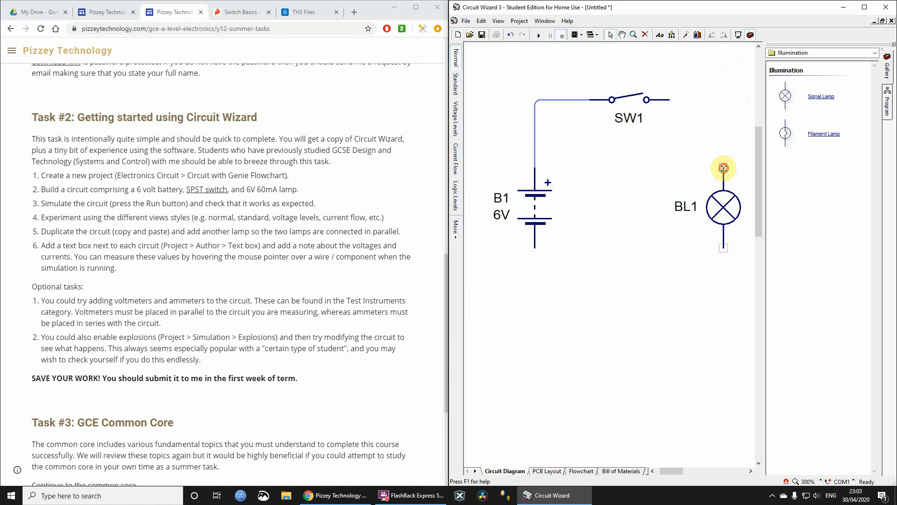
- Wire the lamp between the switch's free terminal and the battery's negative terminal, shifting the battery slightly up and toward the lamp
{"action": "left_click_drag", "start_coordinate": [723, 168], "coordinate": [669, 99]}
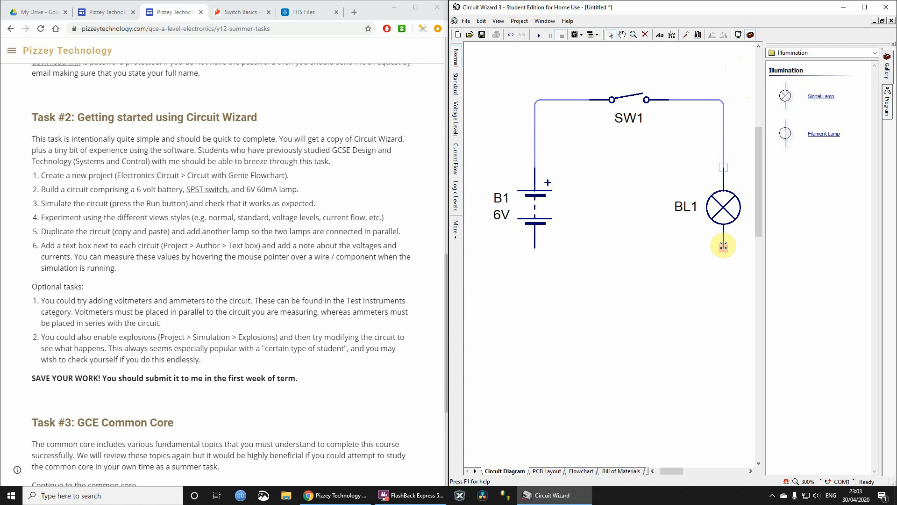
{"action": "left_click_drag", "start_coordinate": [723, 247], "coordinate": [553, 330]}
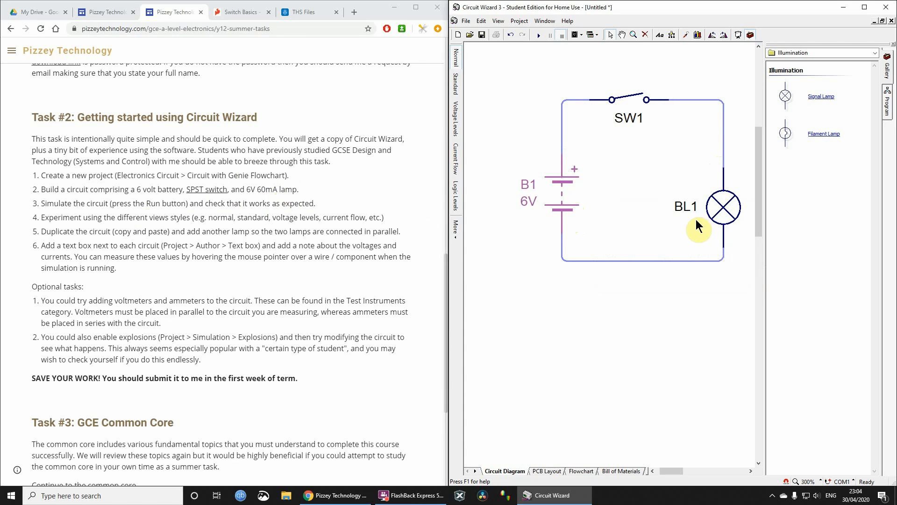
- Review the signal lamp's available models in its properties and keep 6V, 60mA as the model
{"action": "double_click", "coordinate": [720, 207]}
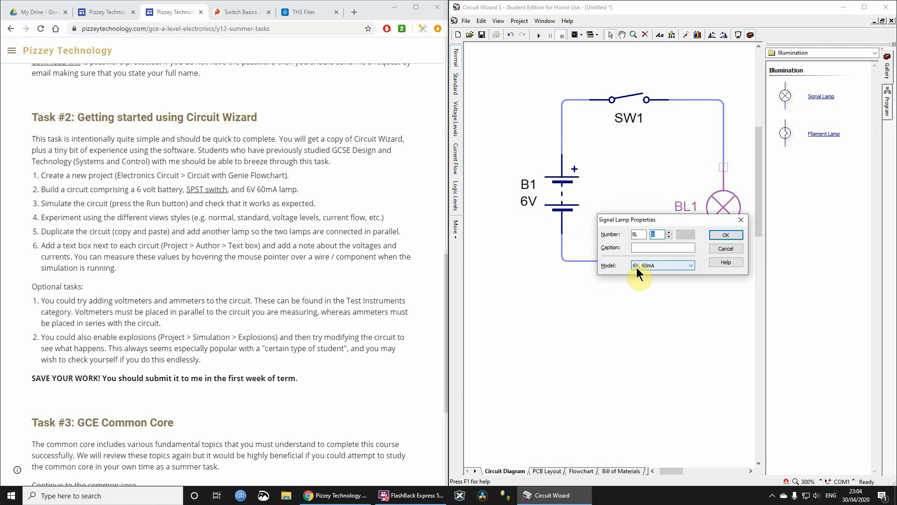
{"action": "left_click", "coordinate": [660, 266]}
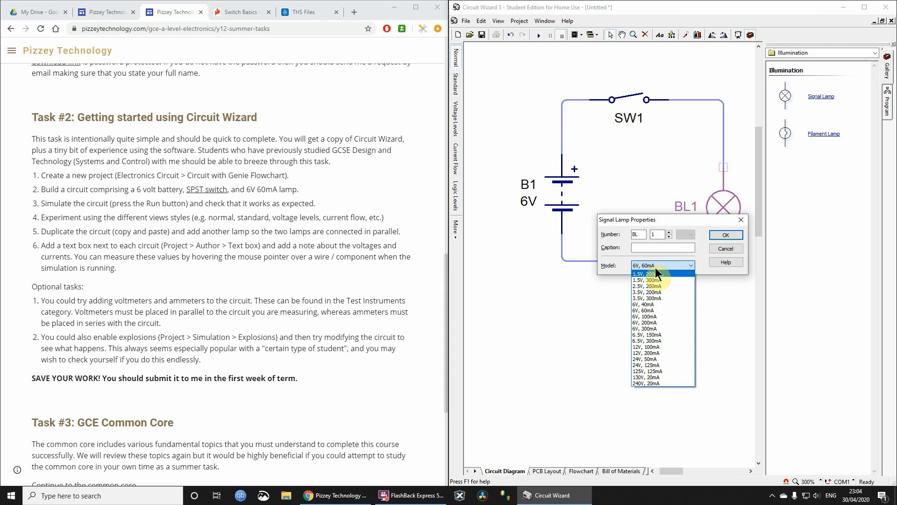
{"action": "left_click", "coordinate": [718, 249]}
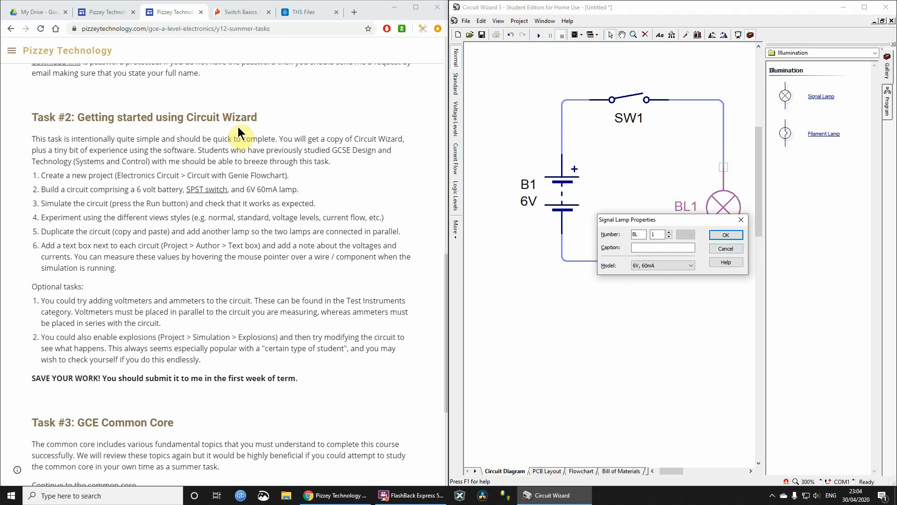
{"action": "left_click", "coordinate": [731, 234]}
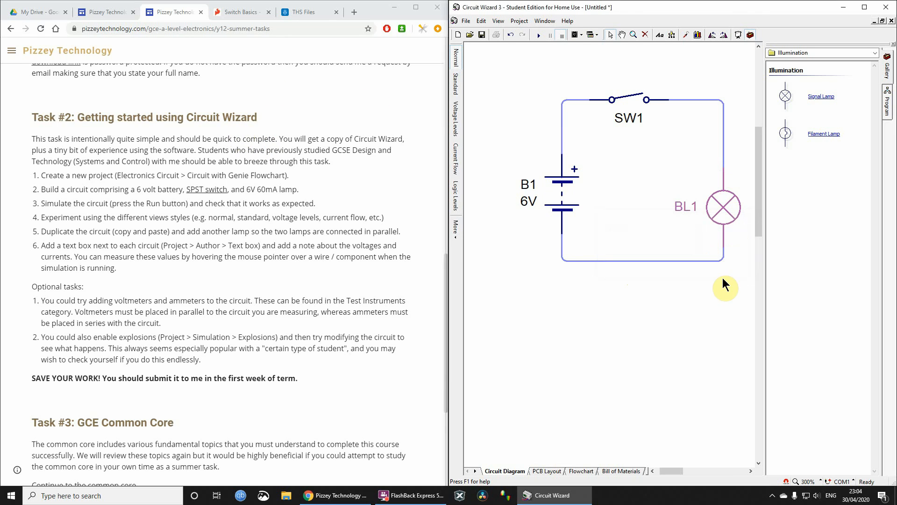
- Run the circuit simulation and toggle the SPST switch several times to check that it controls the lamp
{"action": "left_click", "coordinate": [537, 36]}
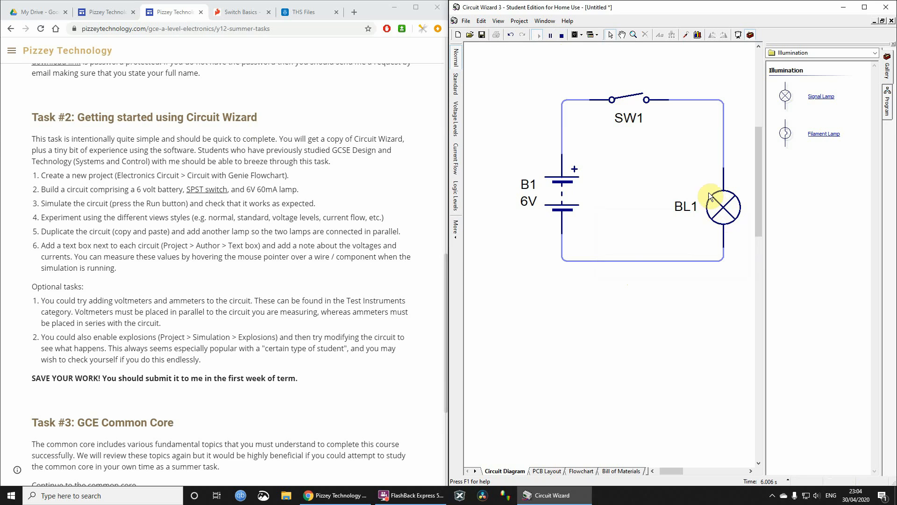
{"action": "left_click", "coordinate": [634, 100]}
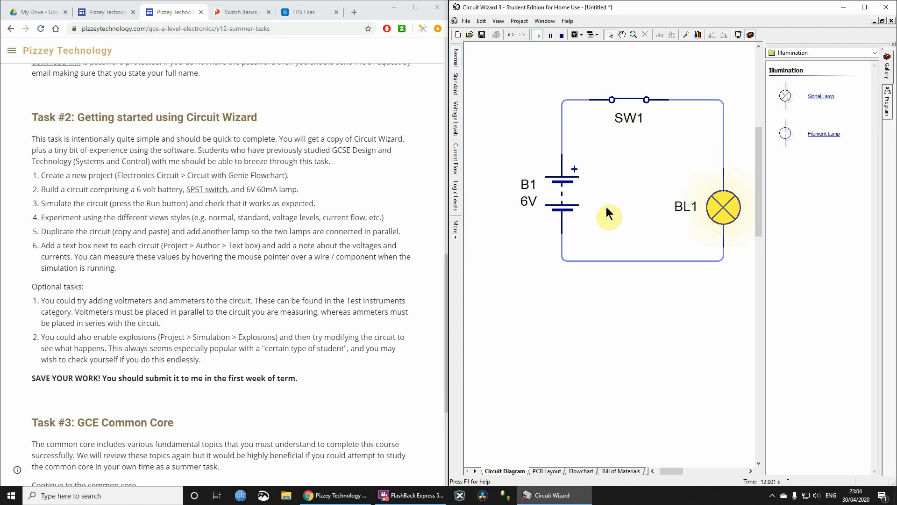
{"action": "left_click_drag", "start_coordinate": [59, 189], "coordinate": [310, 194]}
{"action": "left_click_drag", "start_coordinate": [86, 204], "coordinate": [331, 208]}
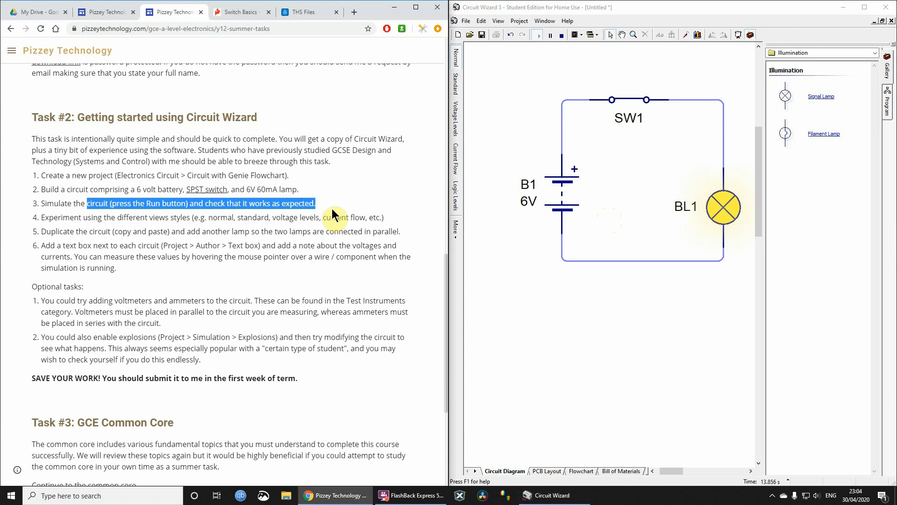
{"action": "left_click", "coordinate": [635, 103]}
{"action": "left_click", "coordinate": [634, 101]}
{"action": "left_click", "coordinate": [633, 100]}
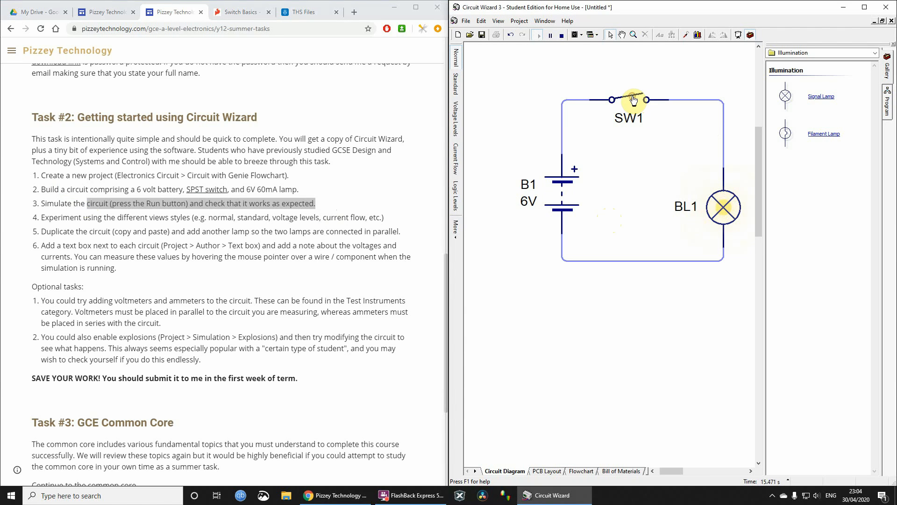
- View the running circuit in the Standard, Current Flow and Logic Levels styles and look through the additional sample styles
{"action": "left_click_drag", "start_coordinate": [145, 216], "coordinate": [415, 221]}
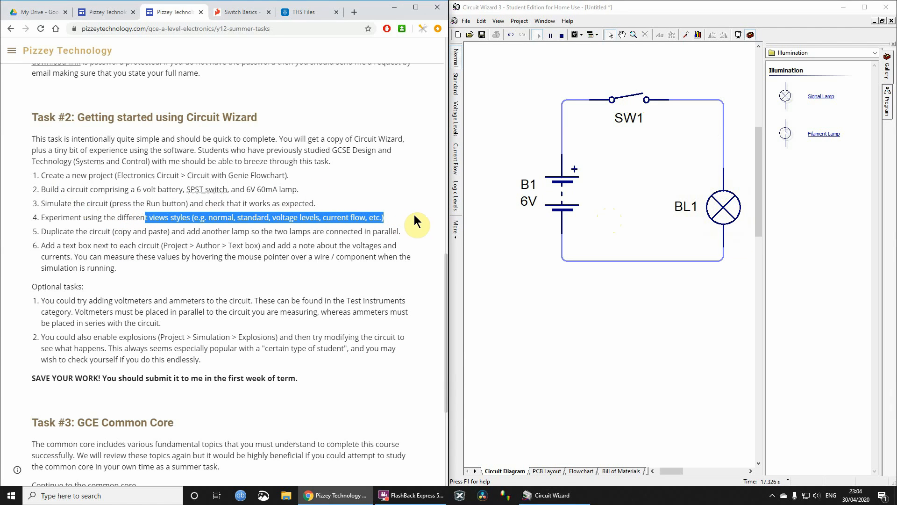
{"action": "left_click", "coordinate": [457, 84]}
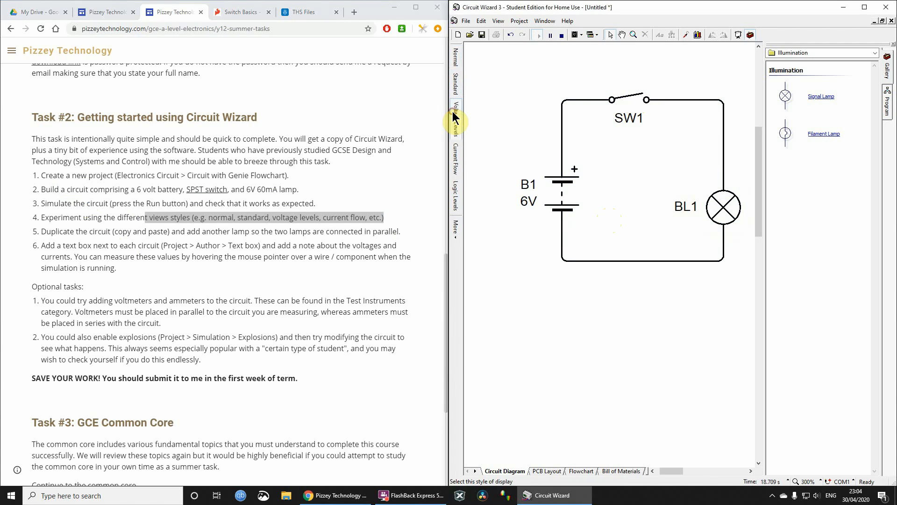
{"action": "left_click", "coordinate": [454, 155]}
{"action": "left_click", "coordinate": [456, 198]}
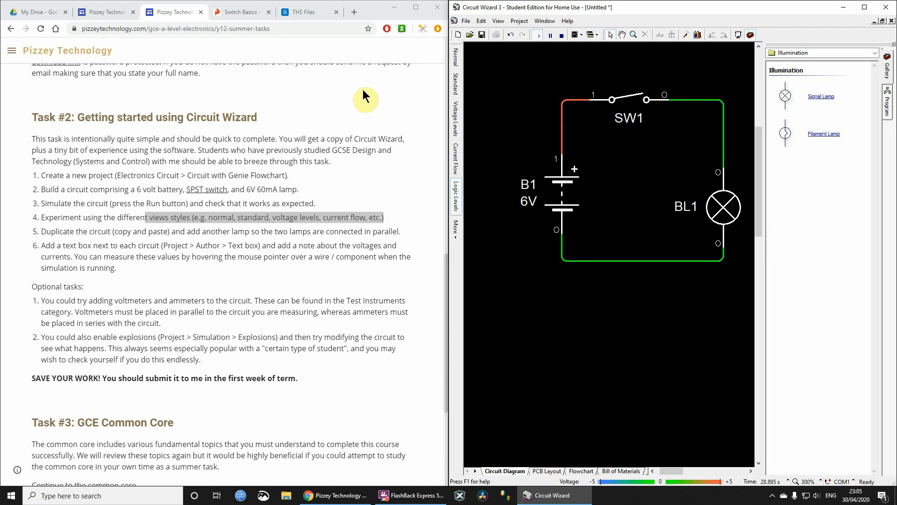
{"action": "left_click", "coordinate": [456, 229]}
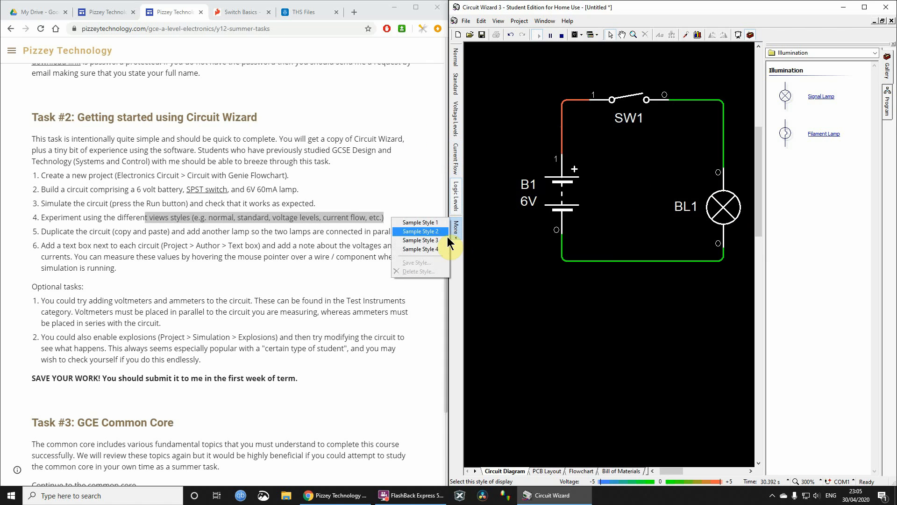
{"action": "left_click", "coordinate": [417, 238]}
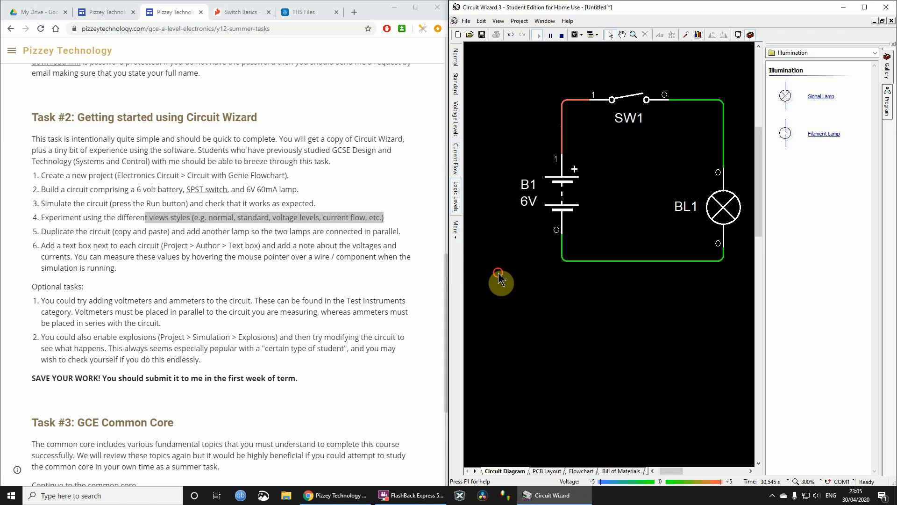
- Show the Current Flow style with the SPST switch closed, and return the diagram through Normal to the Standard style
{"action": "left_click", "coordinate": [456, 157]}
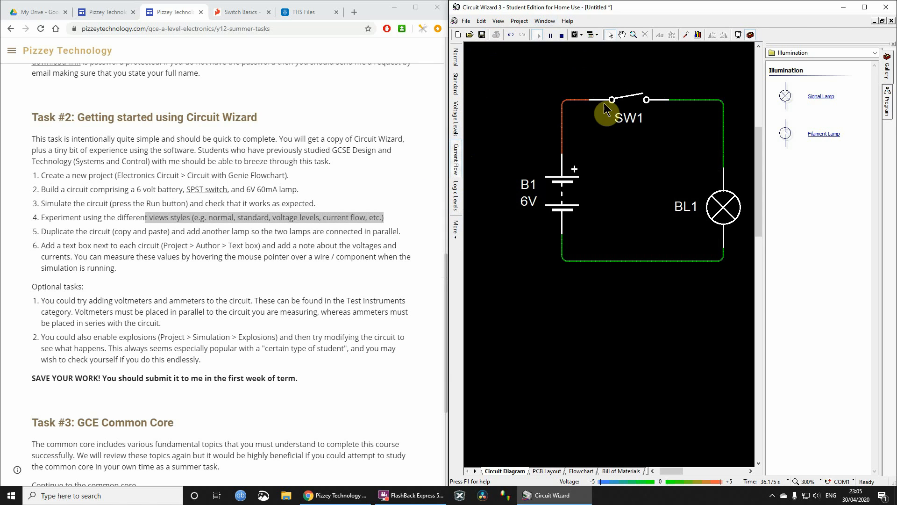
{"action": "left_click", "coordinate": [640, 101]}
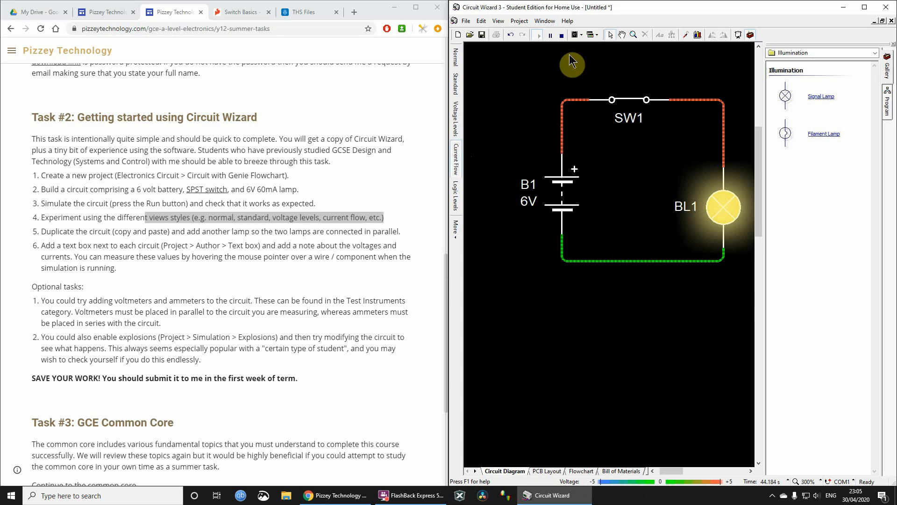
{"action": "left_click", "coordinate": [454, 60]}
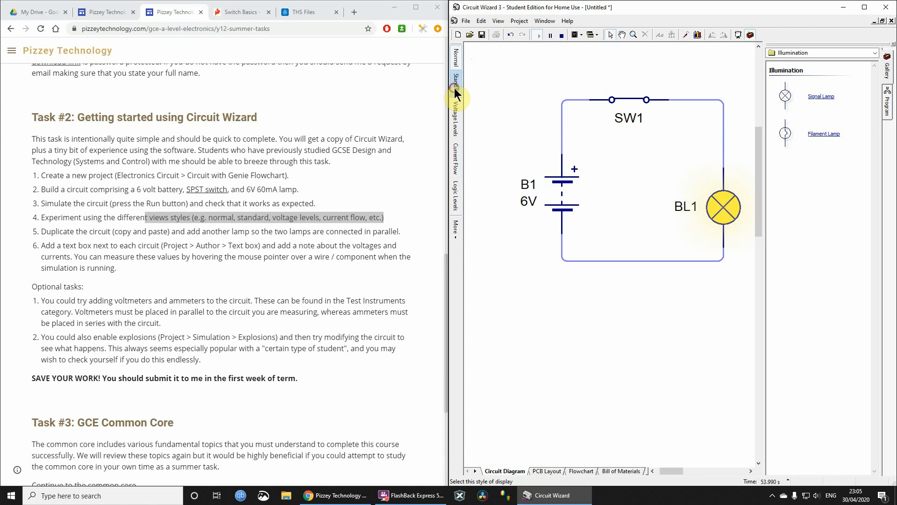
{"action": "left_click", "coordinate": [455, 88]}
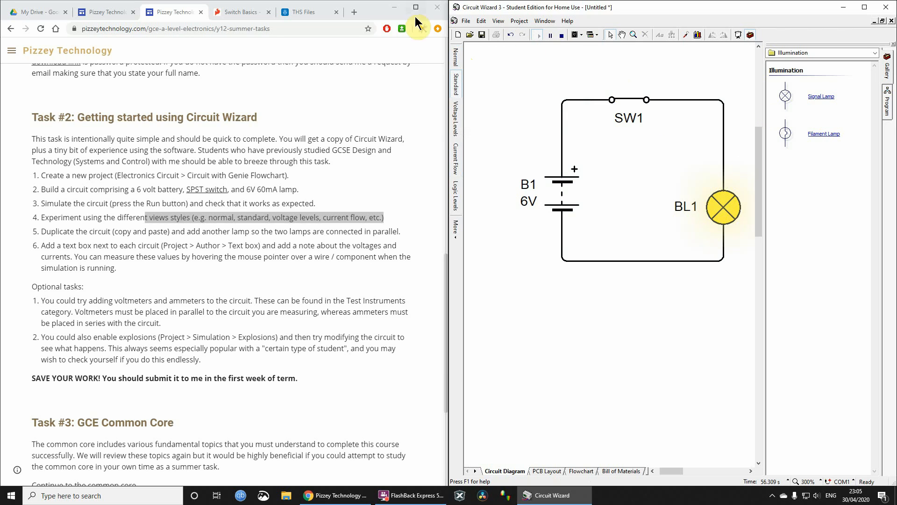
- Stop and restart the simulation, pausing it once along the way, and leave it running
{"action": "left_click", "coordinate": [561, 37]}
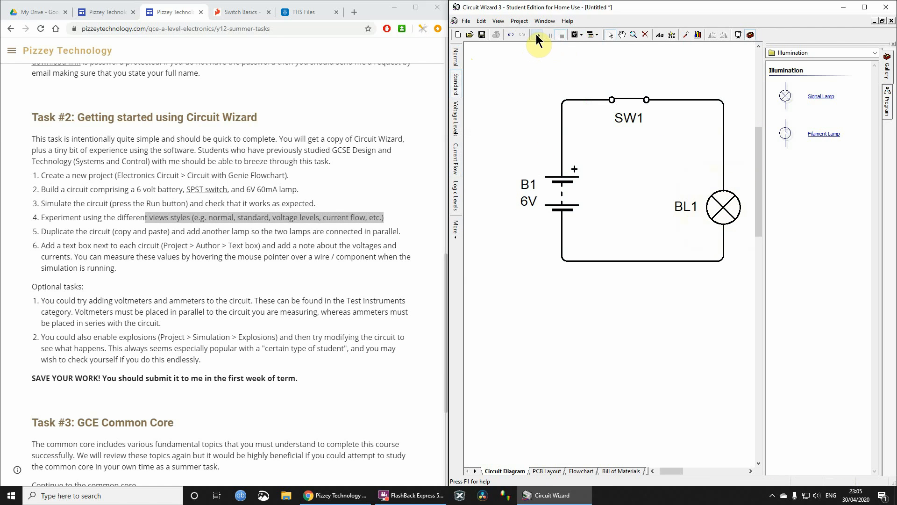
{"action": "left_click", "coordinate": [537, 35]}
{"action": "left_click", "coordinate": [550, 36]}
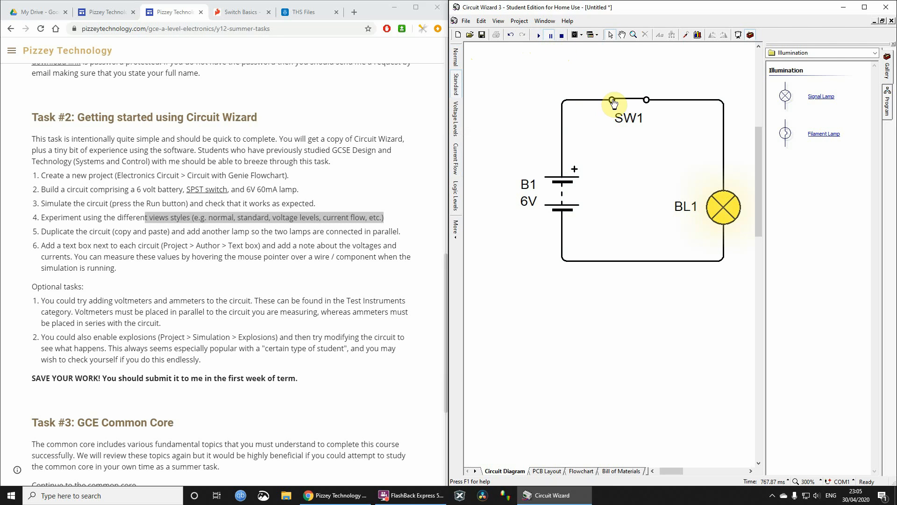
{"action": "left_click", "coordinate": [562, 35]}
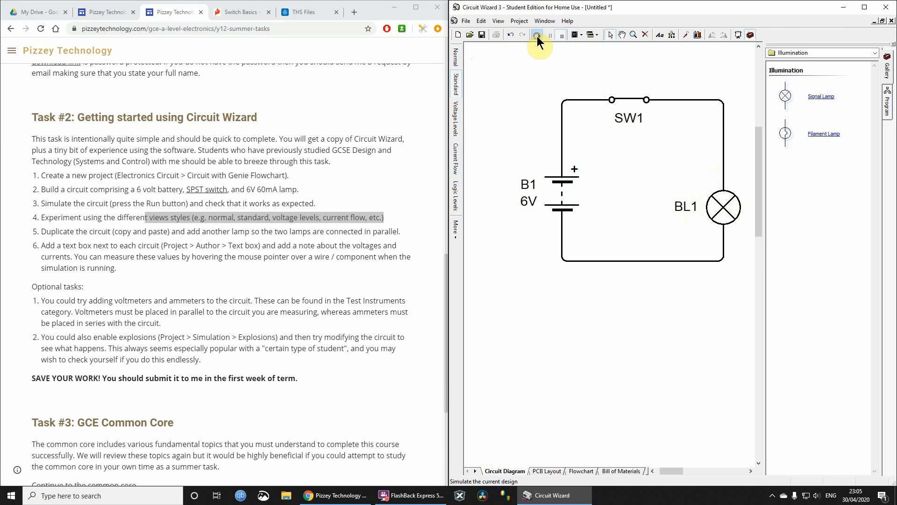
{"action": "left_click", "coordinate": [537, 35]}
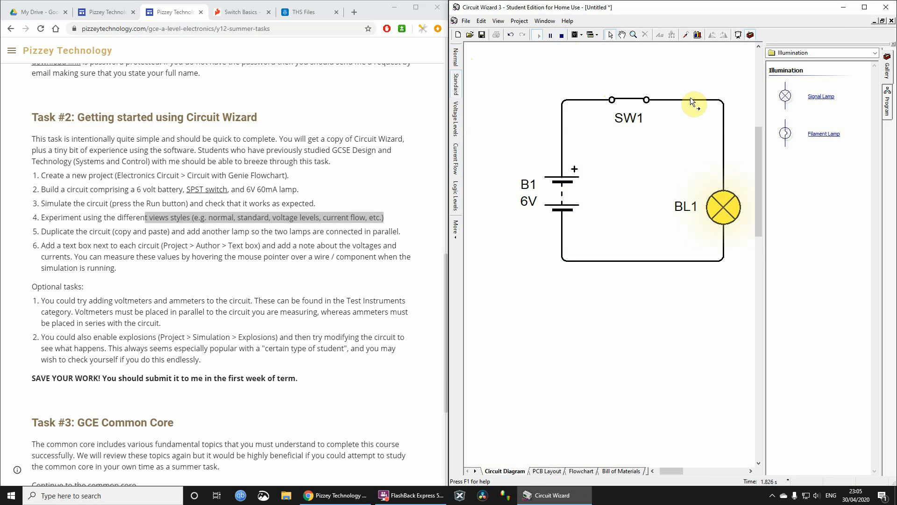
- Check the voltage and current on the wire between SW1 and the lamp, and stop the simulation before duplicating the circuit
{"action": "mouse_move", "coordinate": [689, 101]}
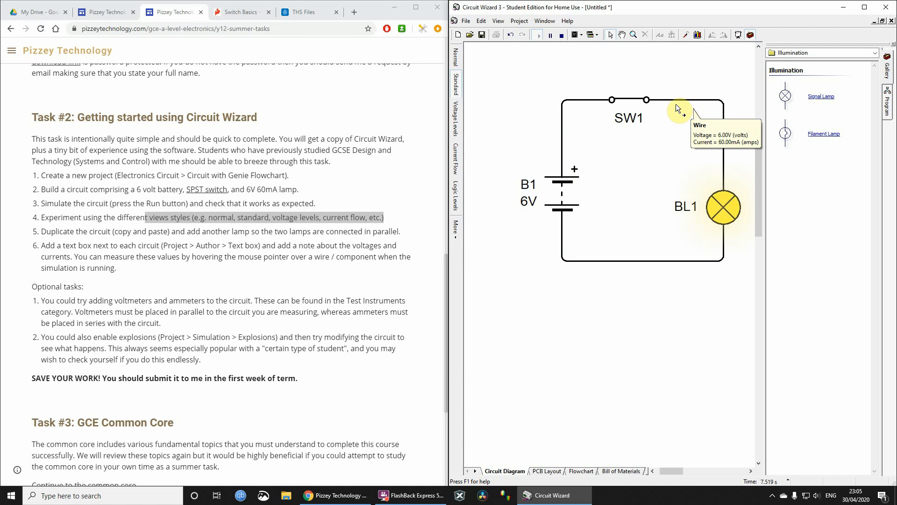
{"action": "left_click", "coordinate": [73, 228]}
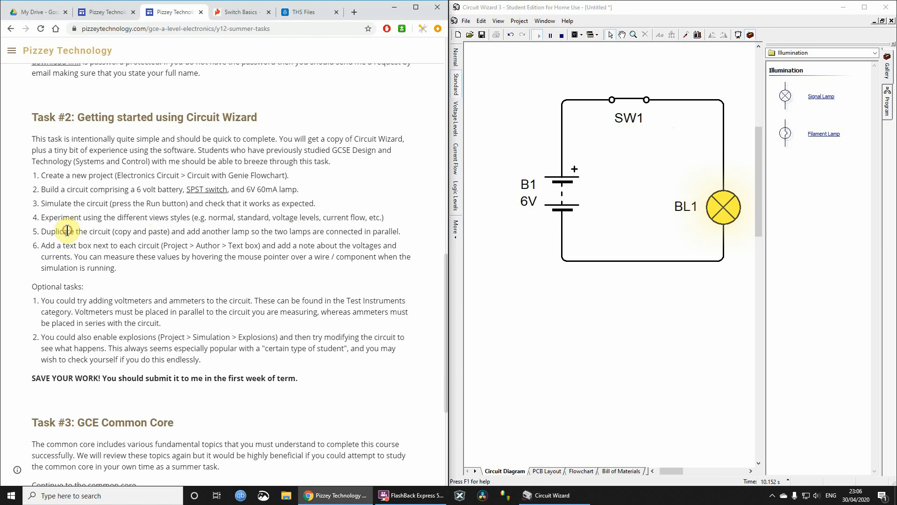
{"action": "left_click_drag", "start_coordinate": [67, 232], "coordinate": [304, 235]}
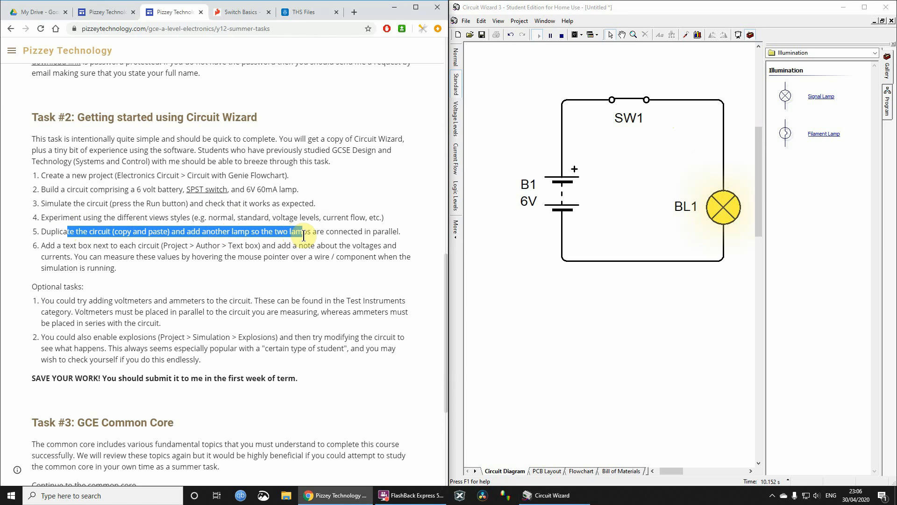
{"action": "left_click", "coordinate": [562, 34]}
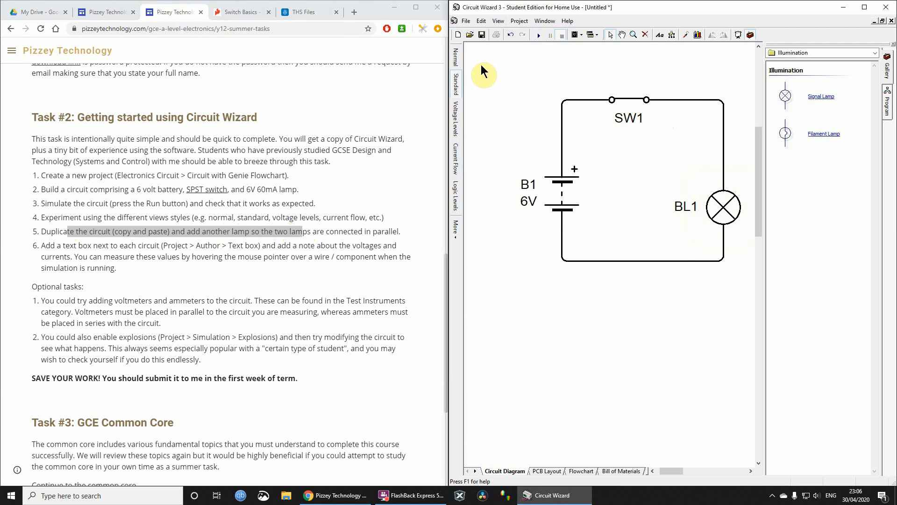
- Copy the whole circuit, paste the duplicate below the original, and delete the duplicate again
{"action": "left_click_drag", "start_coordinate": [481, 64], "coordinate": [746, 292]}
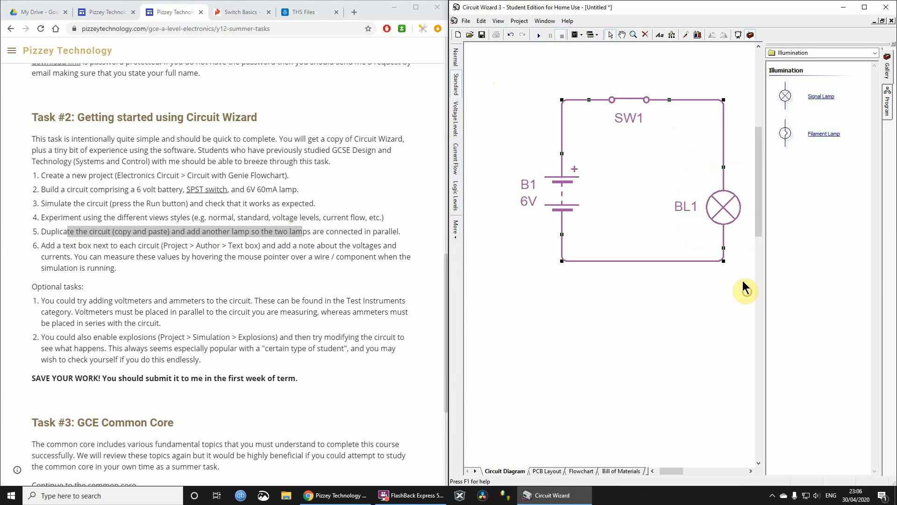
{"action": "right_click", "coordinate": [725, 202]}
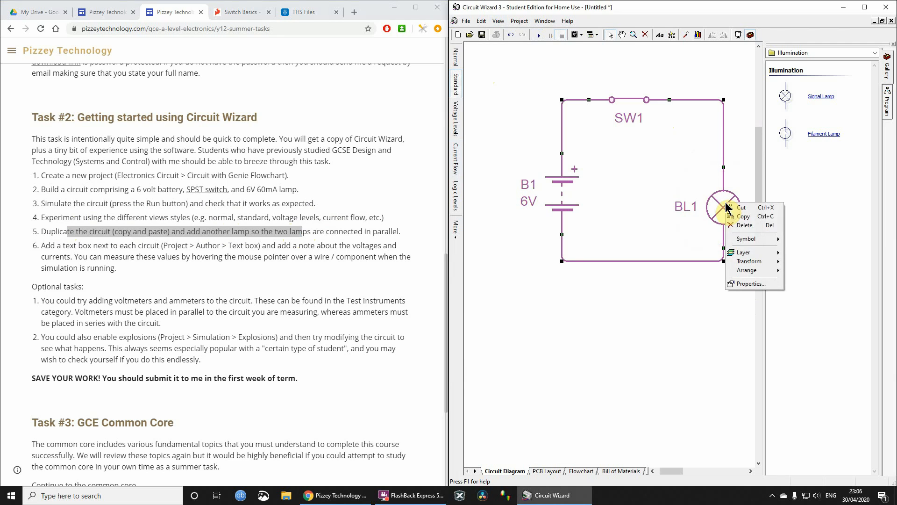
{"action": "left_click", "coordinate": [743, 217]}
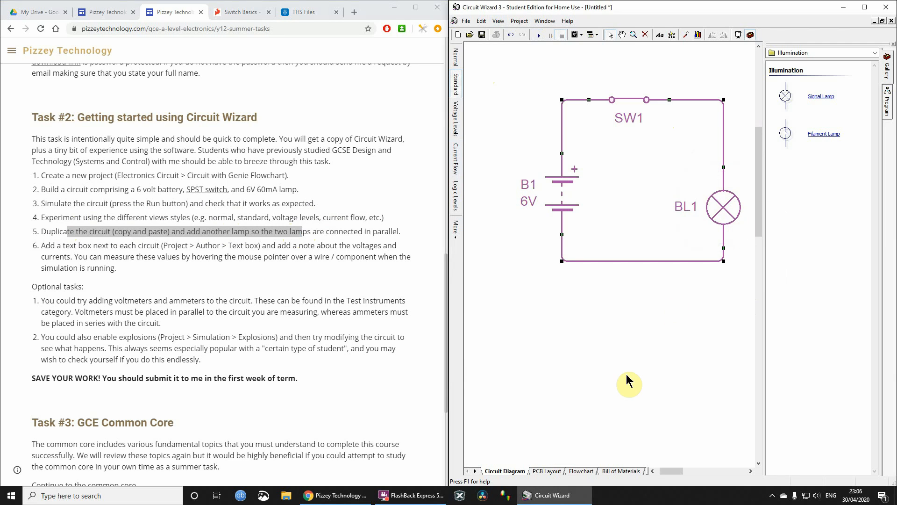
{"action": "right_click", "coordinate": [625, 371]}
{"action": "left_click", "coordinate": [640, 383]}
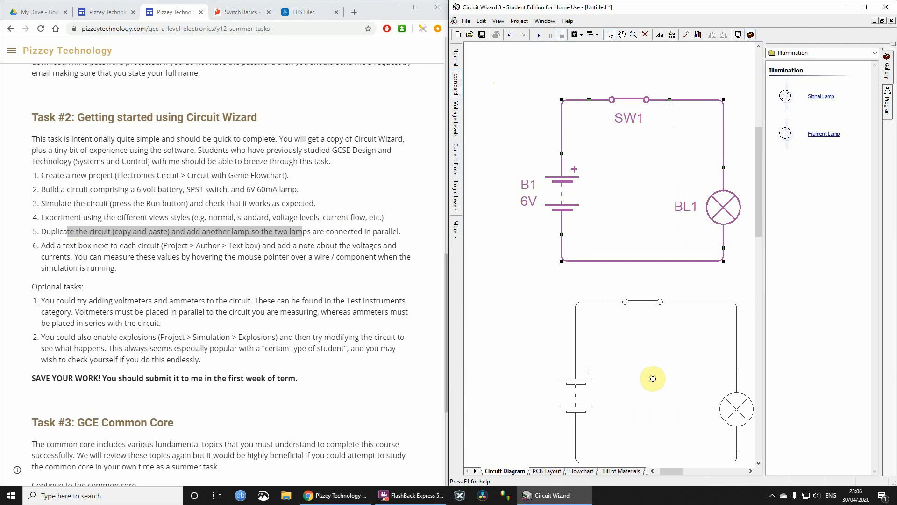
{"action": "left_click", "coordinate": [615, 379]}
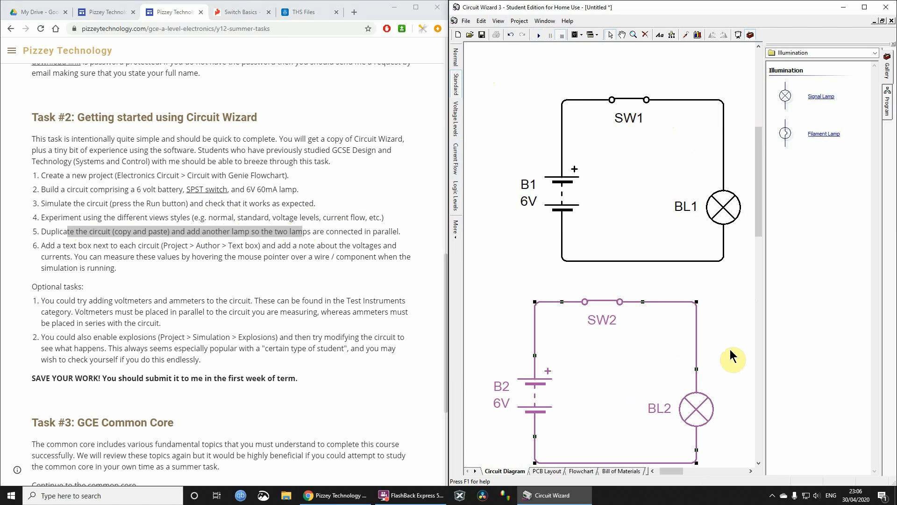
{"action": "key", "text": "Delete"}
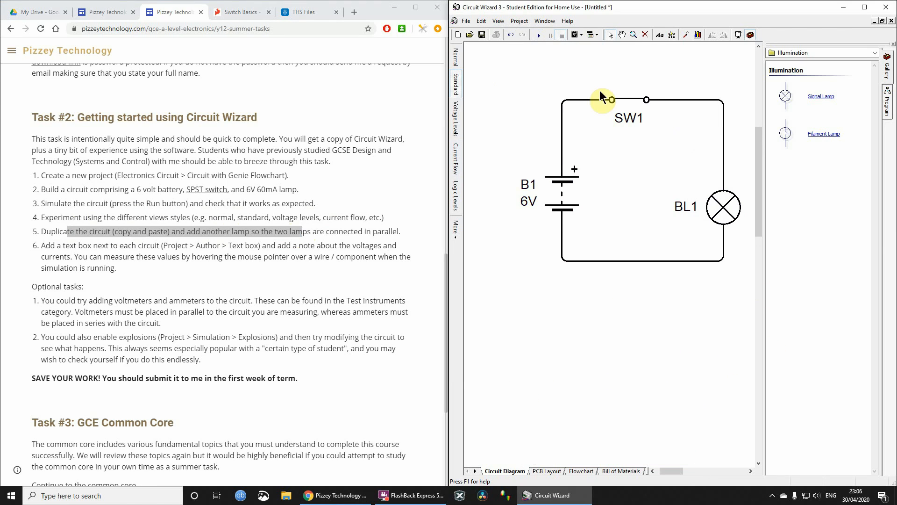
- Duplicate the whole circuit straight below the original without the clipboard, and delete that copy
{"action": "scroll", "coordinate": [629, 135], "scroll_direction": "down", "scroll_amount": 1}
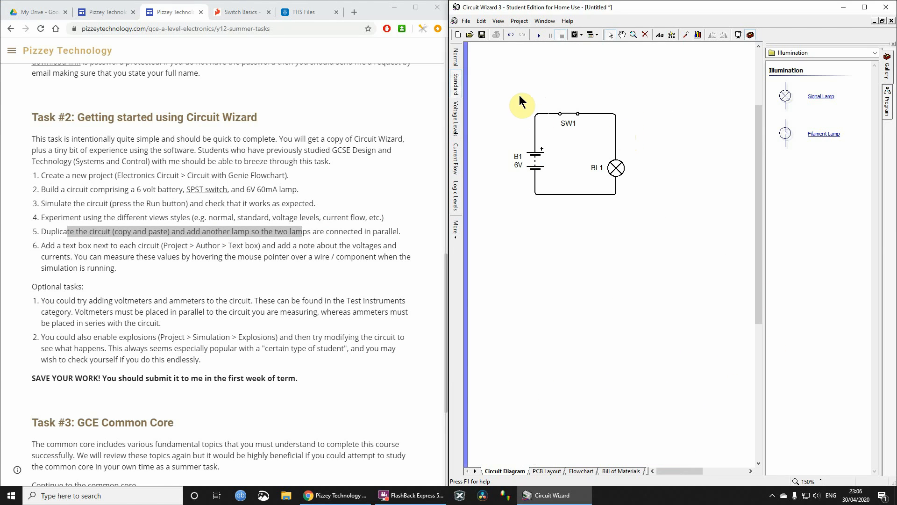
{"action": "left_click_drag", "start_coordinate": [499, 92], "coordinate": [652, 214]}
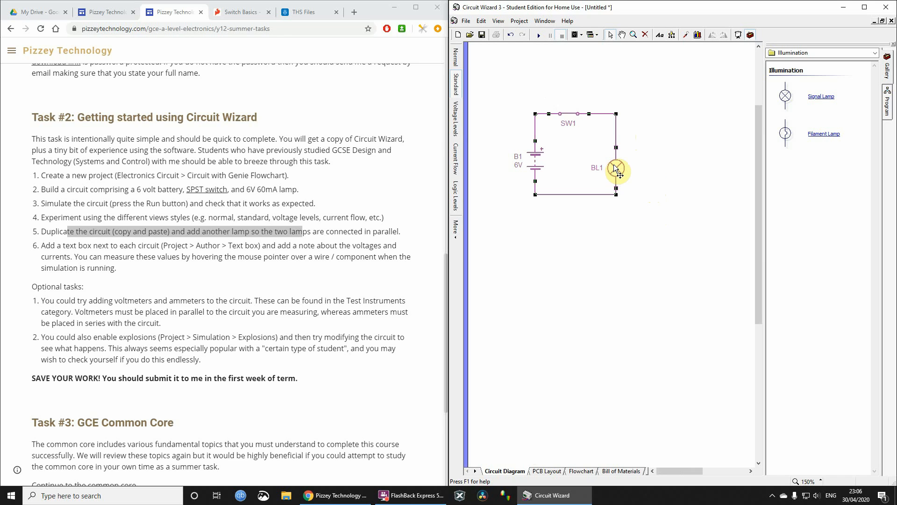
{"action": "left_click_drag", "start_coordinate": [613, 164], "coordinate": [615, 305]}
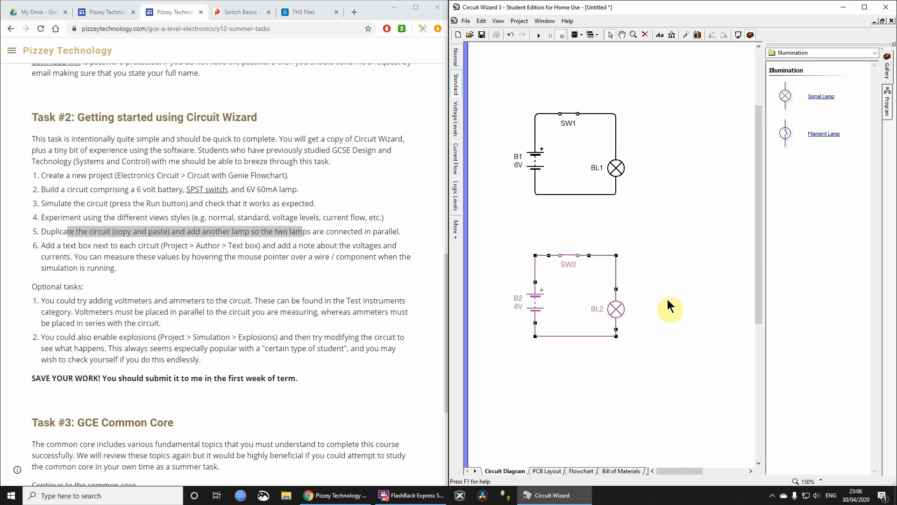
{"action": "key", "text": "Delete"}
- Copy the whole battery, switch and lamp circuit and paste the duplicate directly below the original
{"action": "left_click_drag", "start_coordinate": [492, 80], "coordinate": [682, 248]}
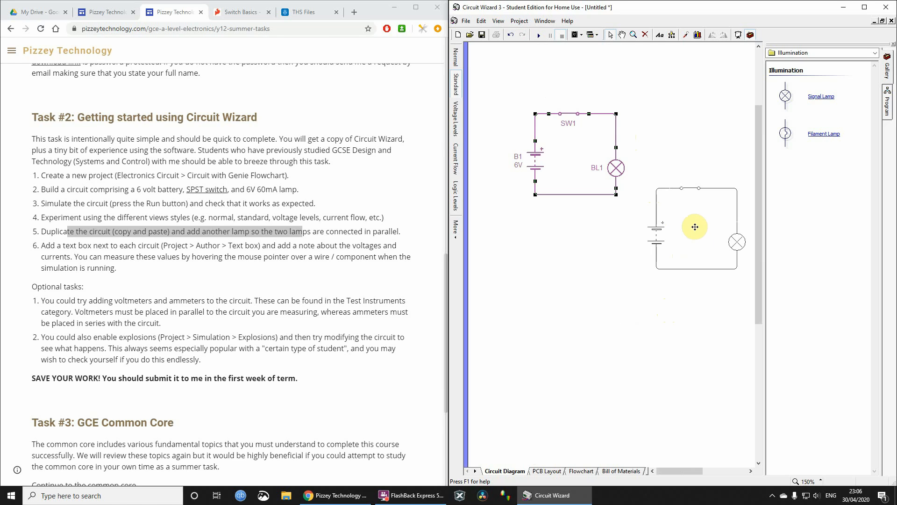
{"action": "key", "text": "ctrl+v"}
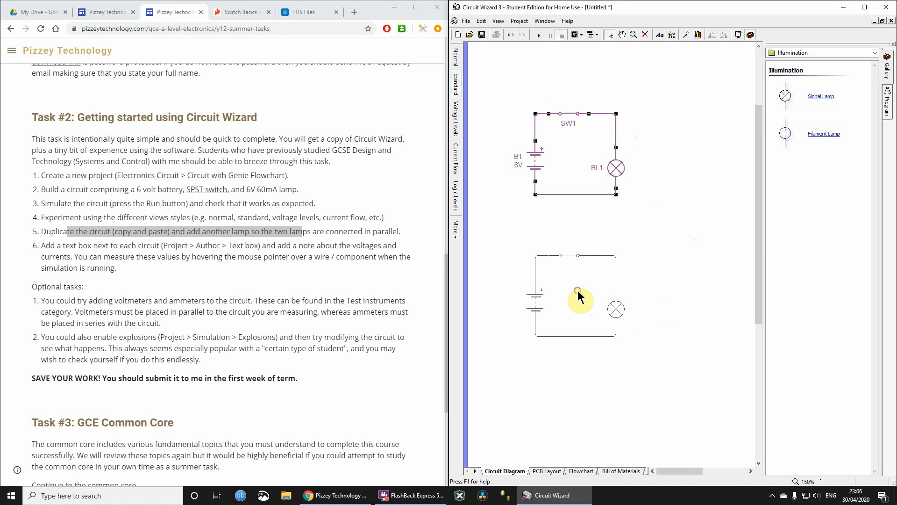
{"action": "left_click", "coordinate": [577, 292]}
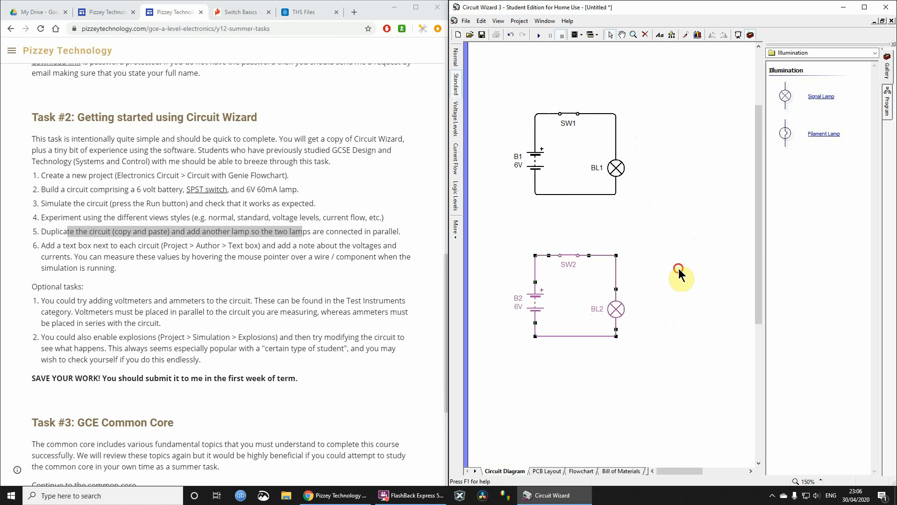
- Duplicate lamp BL2 beside the second circuit and wire both ends of the new lamp in parallel with BL2
{"action": "left_click", "coordinate": [65, 232]}
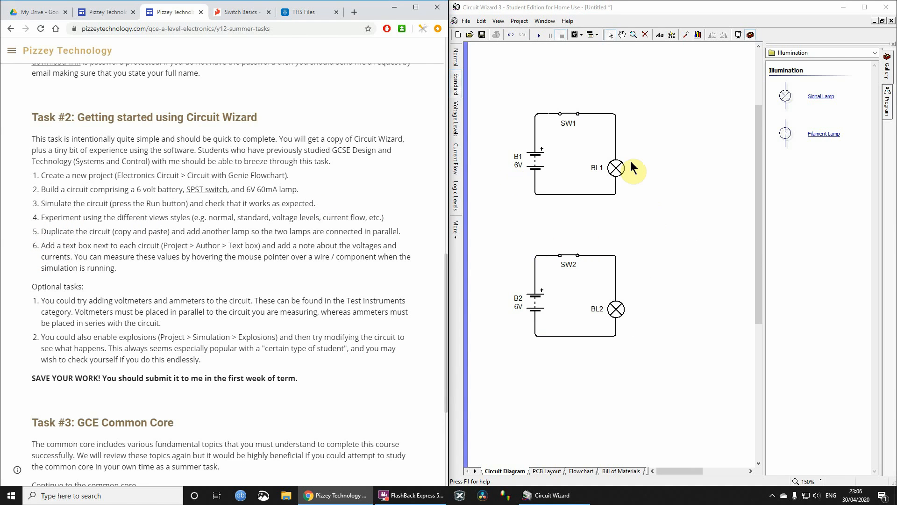
{"action": "left_click", "coordinate": [617, 310]}
{"action": "left_click_drag", "start_coordinate": [617, 308], "coordinate": [679, 309]}
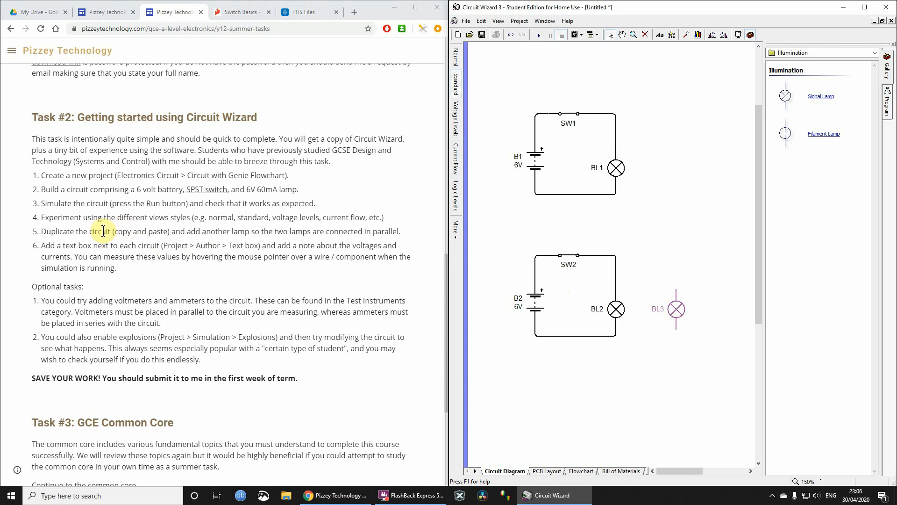
{"action": "left_click_drag", "start_coordinate": [77, 231], "coordinate": [283, 232]}
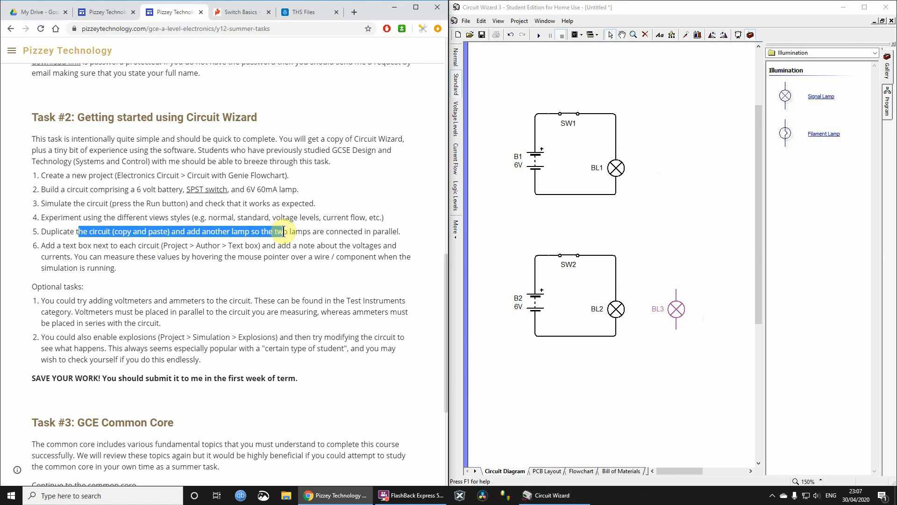
{"action": "left_click", "coordinate": [660, 292]}
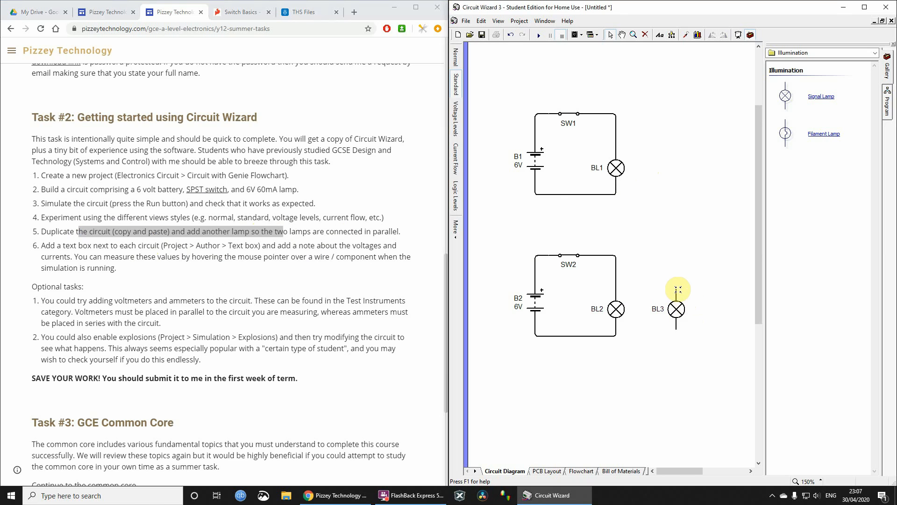
{"action": "left_click_drag", "start_coordinate": [676, 289], "coordinate": [626, 256]}
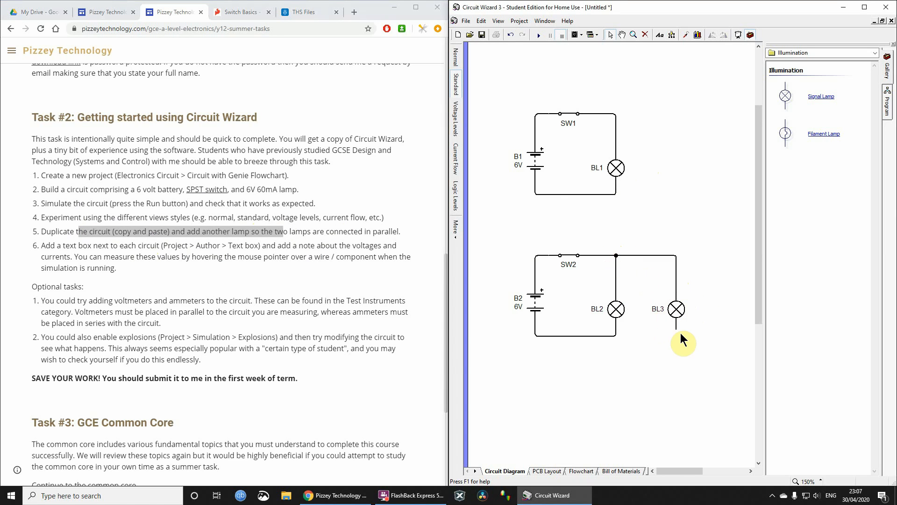
{"action": "left_click_drag", "start_coordinate": [676, 329], "coordinate": [636, 340]}
- Run the simulation and check the voltage and current in the single-lamp circuit, in both parallel lamp branches and in their shared supply wire
{"action": "left_click_drag", "start_coordinate": [678, 471], "coordinate": [673, 472]}
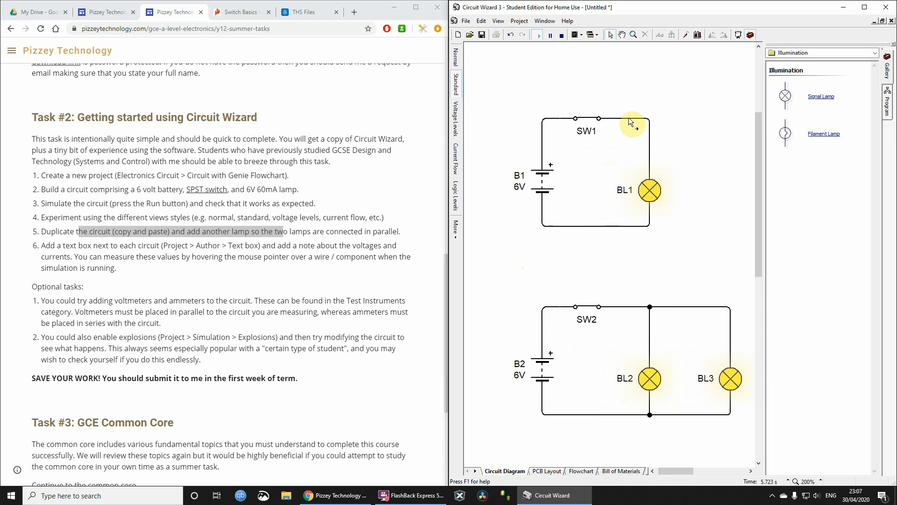
{"action": "mouse_move", "coordinate": [629, 120]}
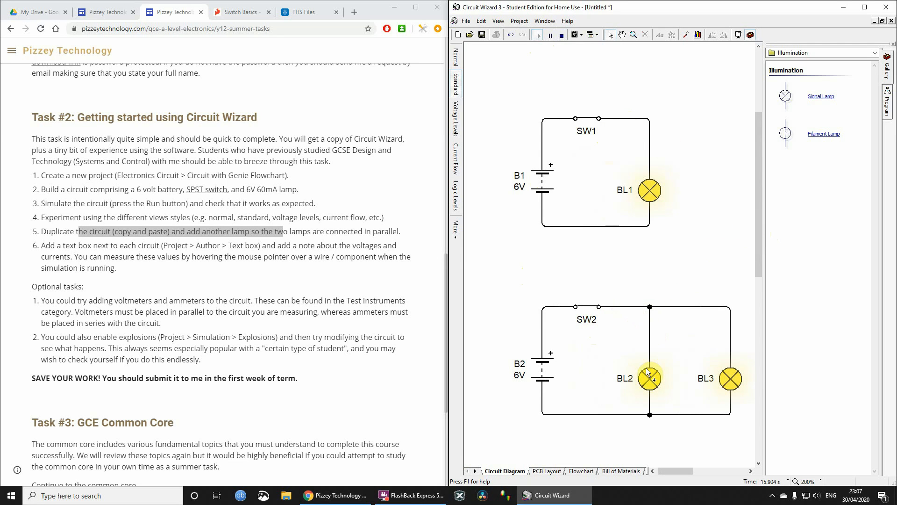
{"action": "mouse_move", "coordinate": [652, 327]}
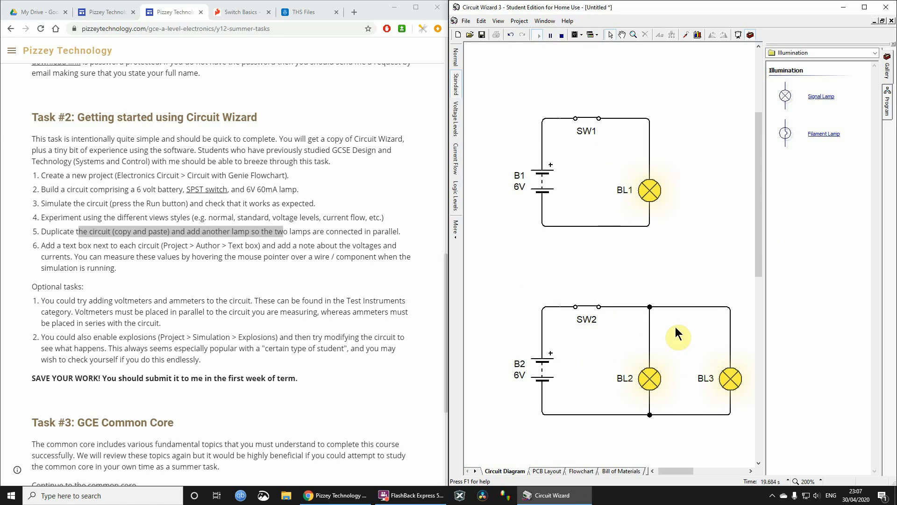
{"action": "mouse_move", "coordinate": [730, 329]}
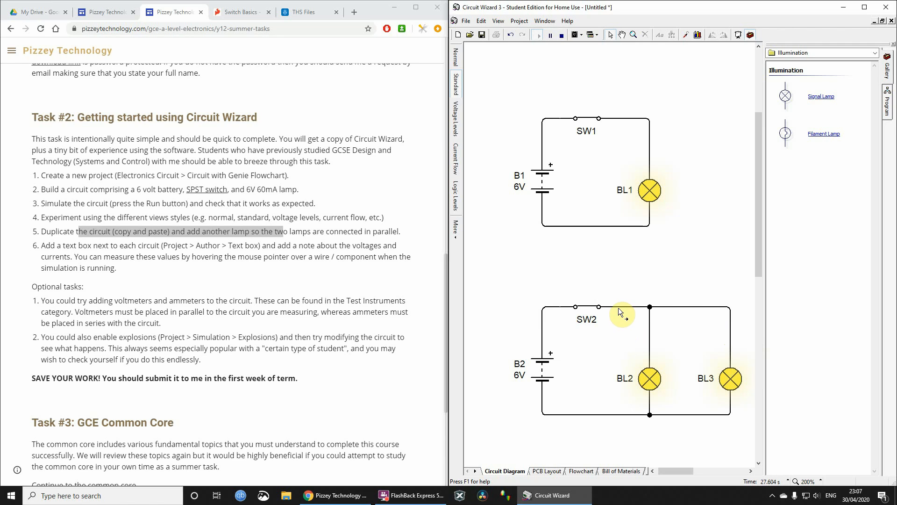
{"action": "mouse_move", "coordinate": [618, 307]}
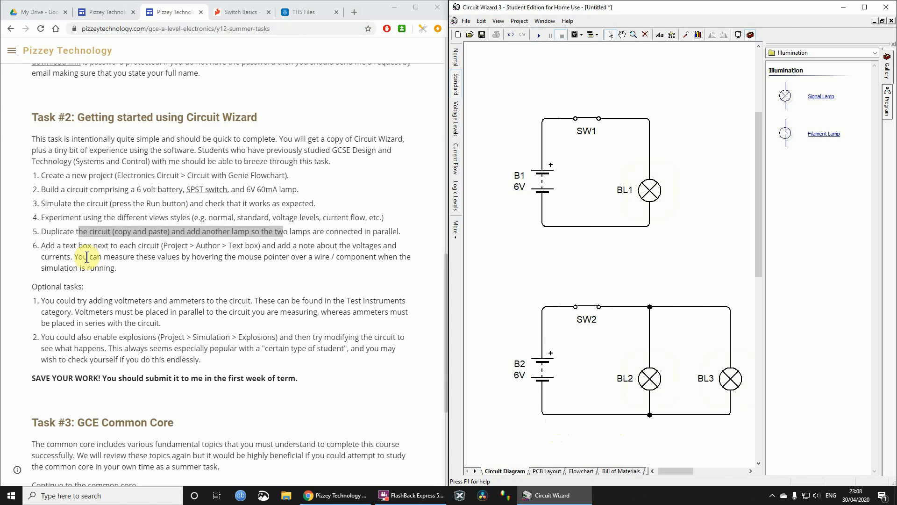
- Maximize the circuit window and add a text box beside the first circuit reading "There is a voltage of 6V across the lamp. 60mA of current flows"
{"action": "left_click_drag", "start_coordinate": [54, 248], "coordinate": [125, 266]}
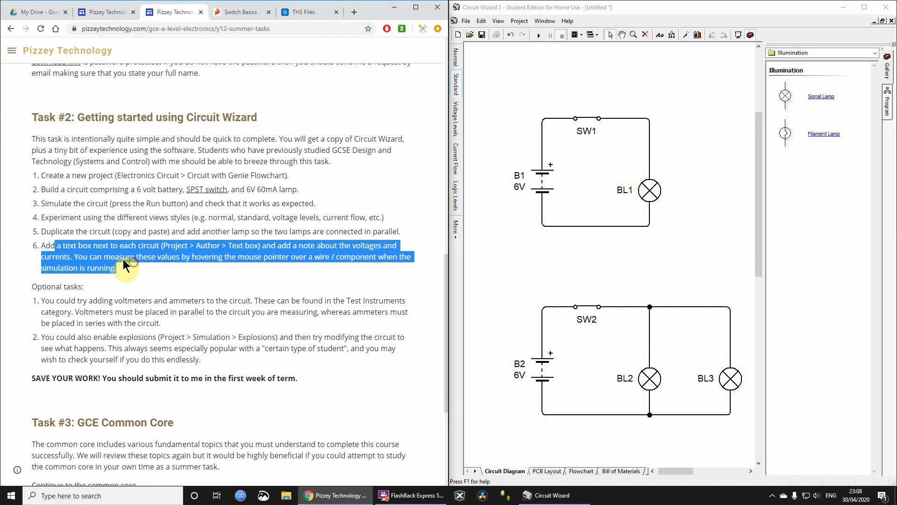
{"action": "double_click", "coordinate": [661, 5]}
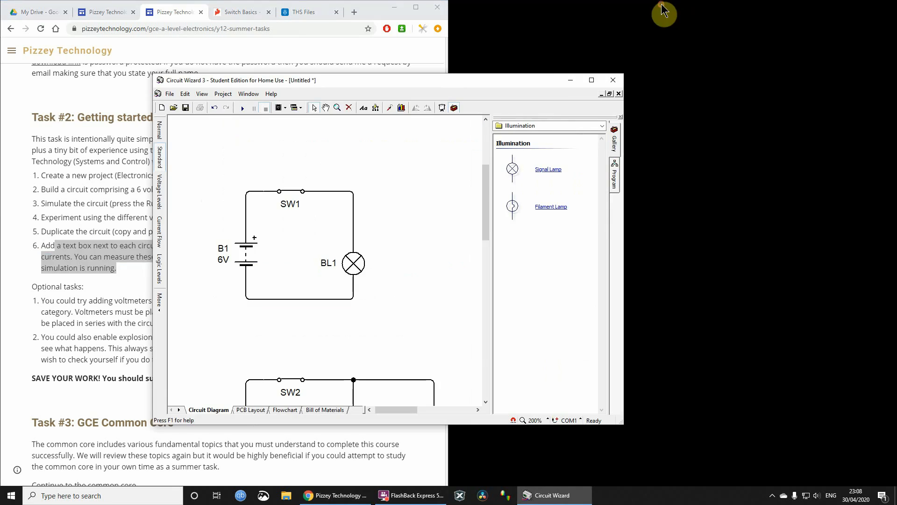
{"action": "double_click", "coordinate": [516, 81]}
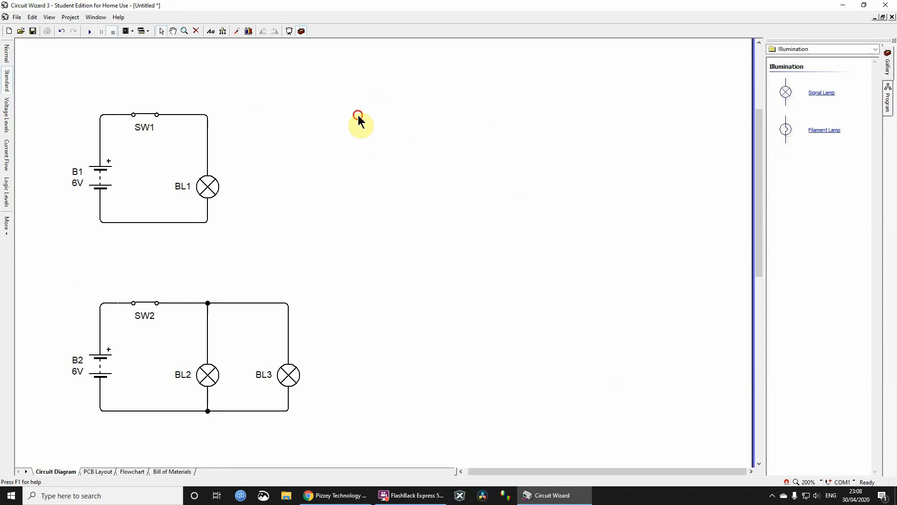
{"action": "left_click", "coordinate": [65, 17]}
{"action": "left_click", "coordinate": [92, 156]}
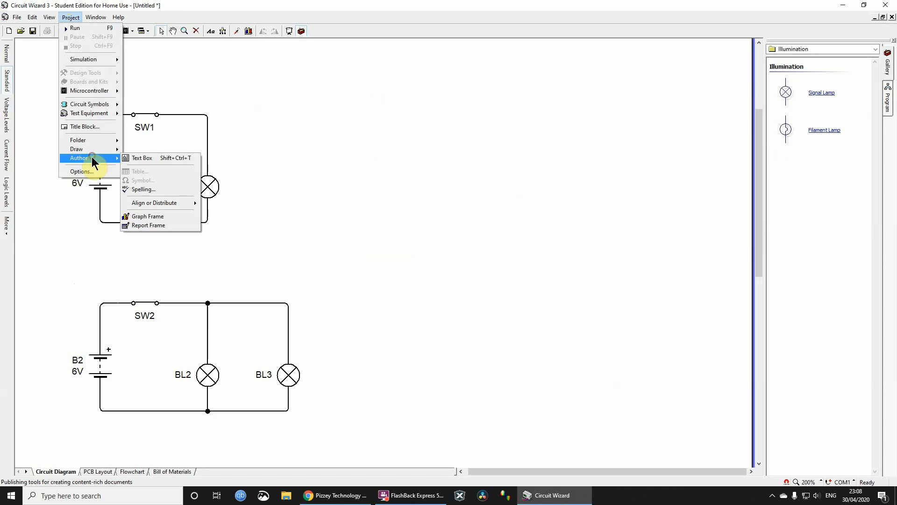
{"action": "left_click", "coordinate": [150, 158]}
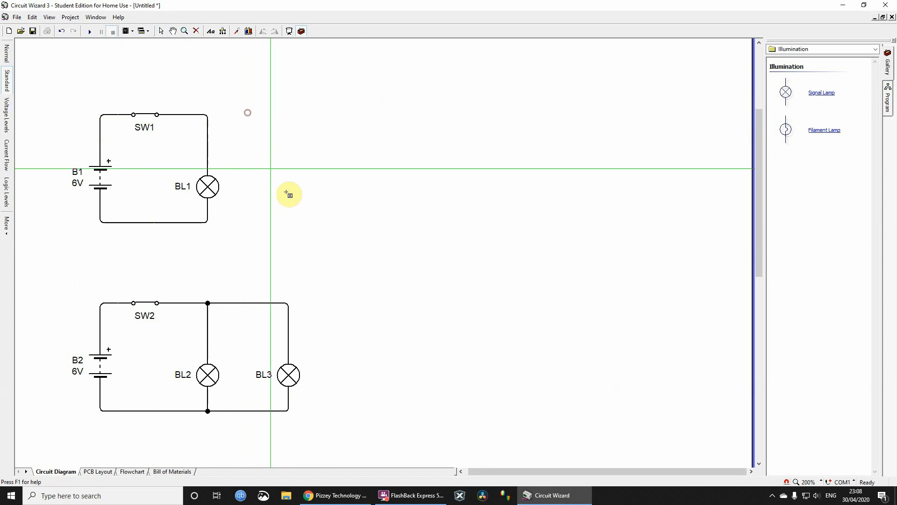
{"action": "left_click_drag", "start_coordinate": [288, 194], "coordinate": [388, 215]}
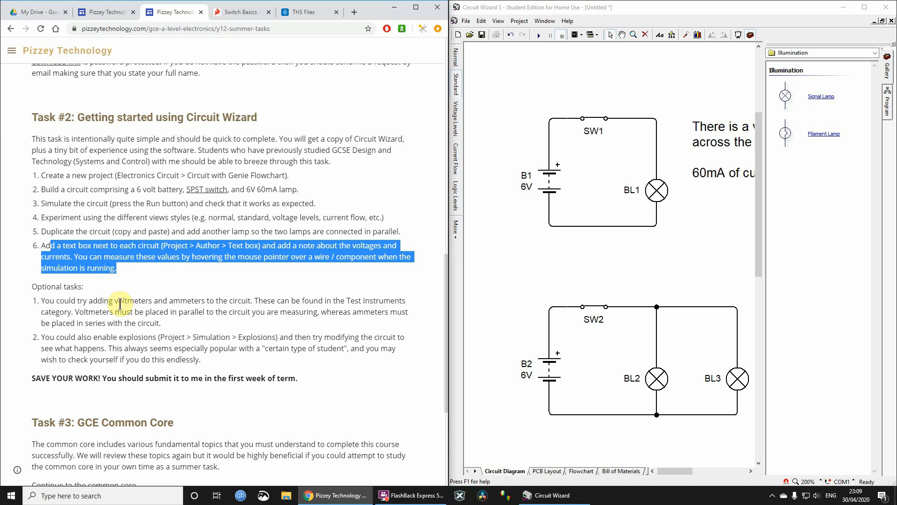
- Read the optional task about adding voltmeters and ammeters, and return to the circuit diagram in a maximized Circuit Wizard window
{"action": "left_click_drag", "start_coordinate": [118, 302], "coordinate": [248, 302]}
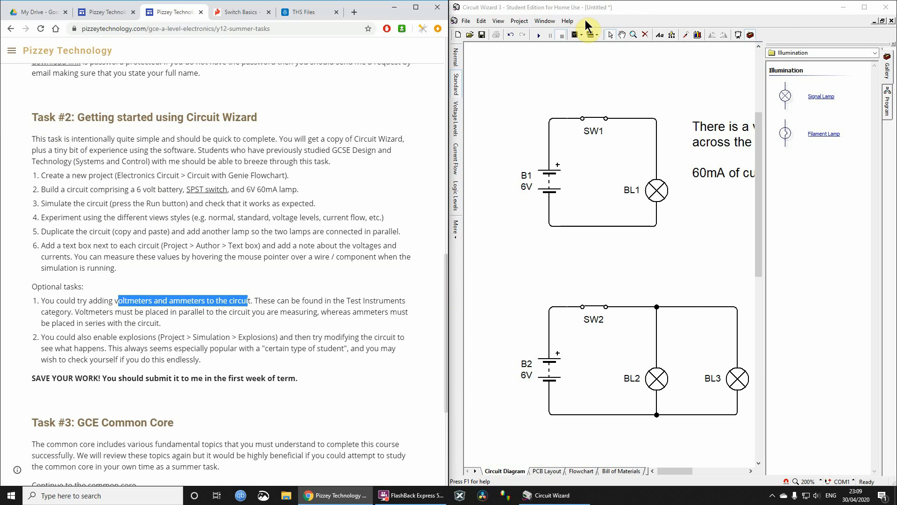
{"action": "double_click", "coordinate": [629, 8]}
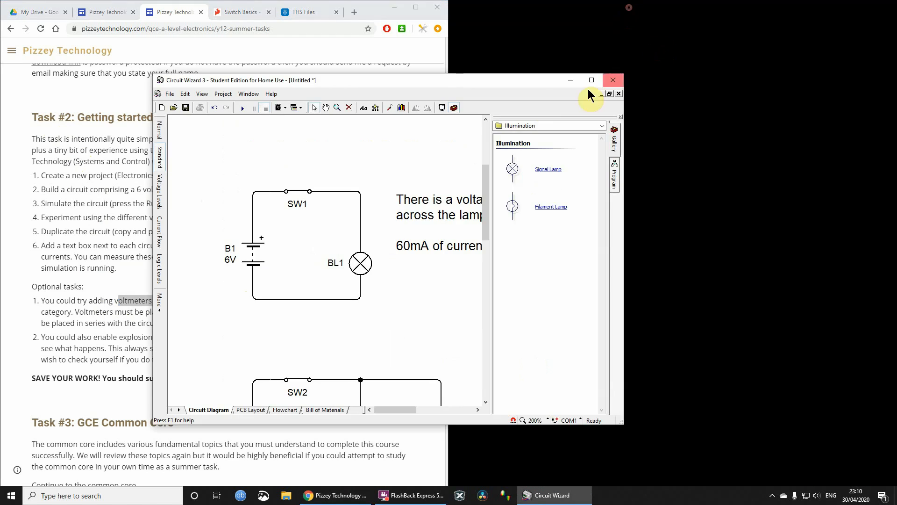
{"action": "left_click", "coordinate": [591, 79]}
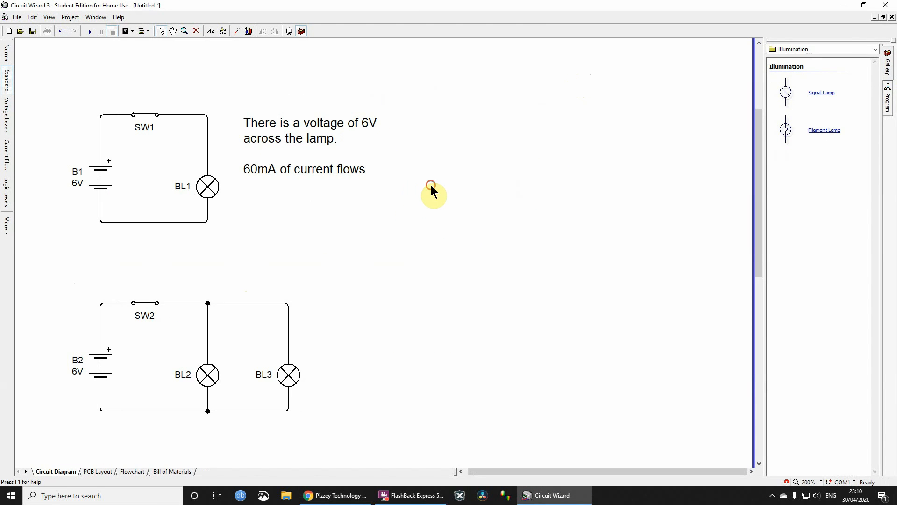
- Place an ammeter and a voltmeter from the test instruments in the empty area beside the two circuits
{"action": "left_click", "coordinate": [799, 50]}
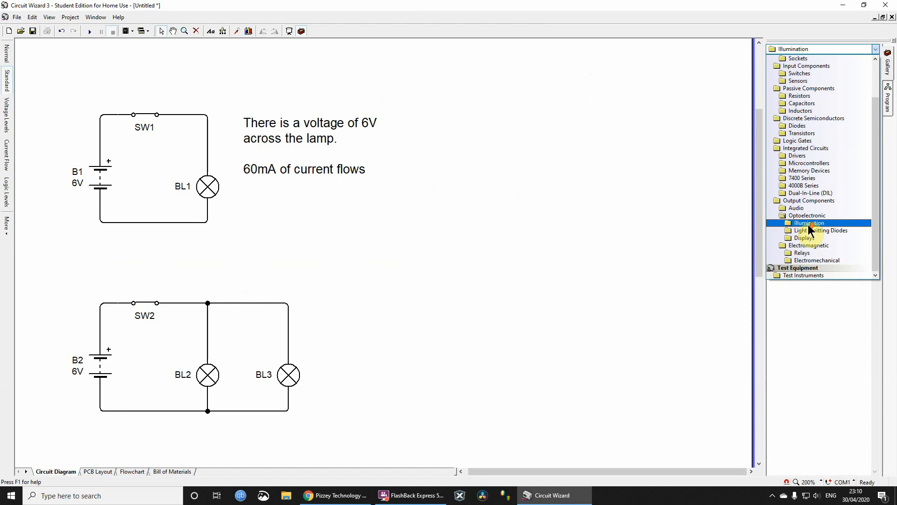
{"action": "left_click", "coordinate": [802, 274]}
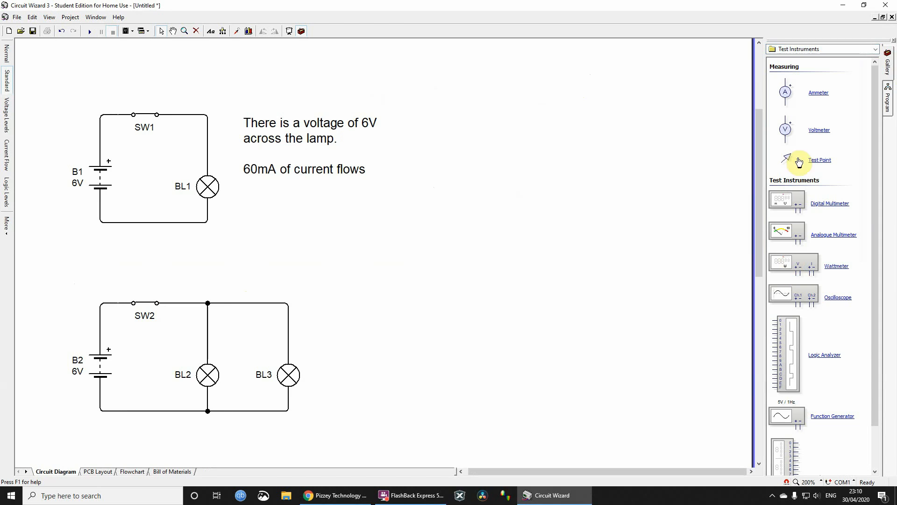
{"action": "left_click_drag", "start_coordinate": [817, 93], "coordinate": [485, 258]}
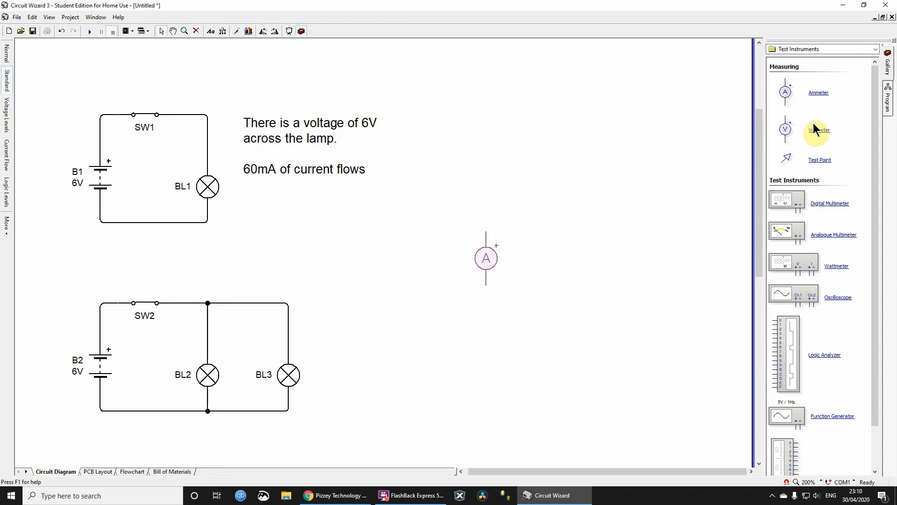
{"action": "left_click_drag", "start_coordinate": [814, 129], "coordinate": [558, 258]}
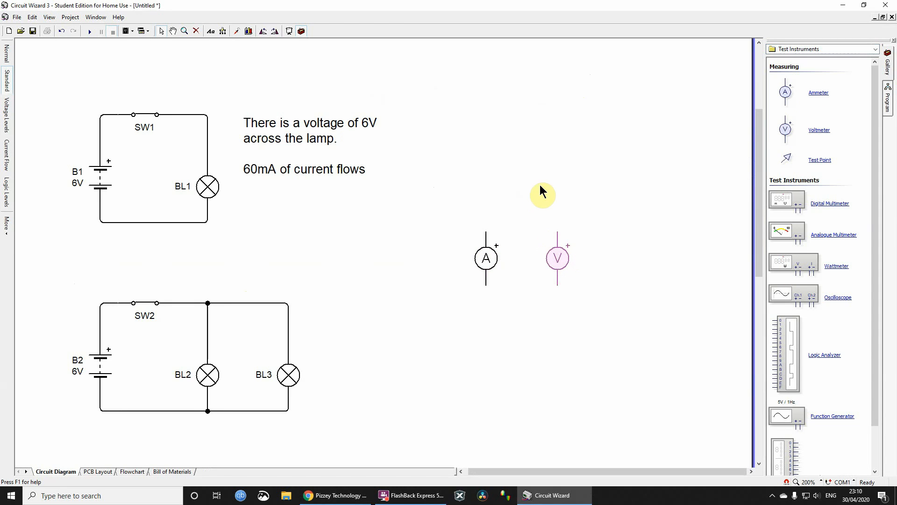
{"action": "left_click", "coordinate": [542, 191]}
- Delete the text note beside the first circuit and wire the voltmeter in parallel with lamp BL1
{"action": "left_click", "coordinate": [296, 130]}
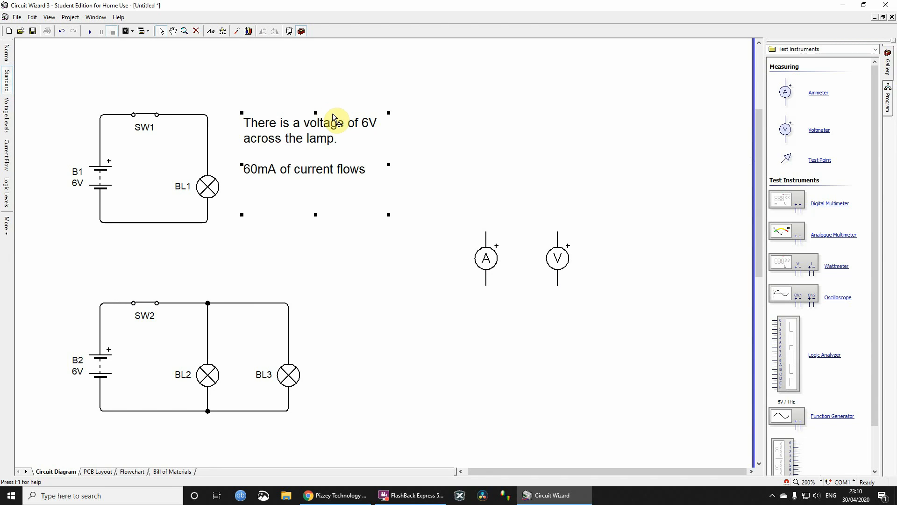
{"action": "key", "text": "Delete"}
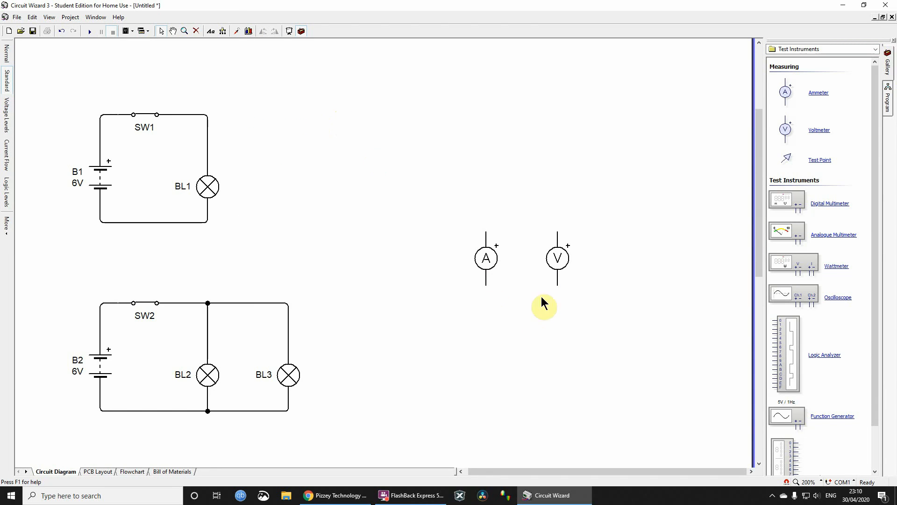
{"action": "mouse_move", "coordinate": [556, 256]}
{"action": "left_mouse_down"}
{"action": "mouse_move", "coordinate": [231, 150]}
{"action": "mouse_move", "coordinate": [273, 187]}
{"action": "mouse_move", "coordinate": [261, 189]}
{"action": "mouse_move", "coordinate": [209, 144]}
{"action": "left_mouse_up"}
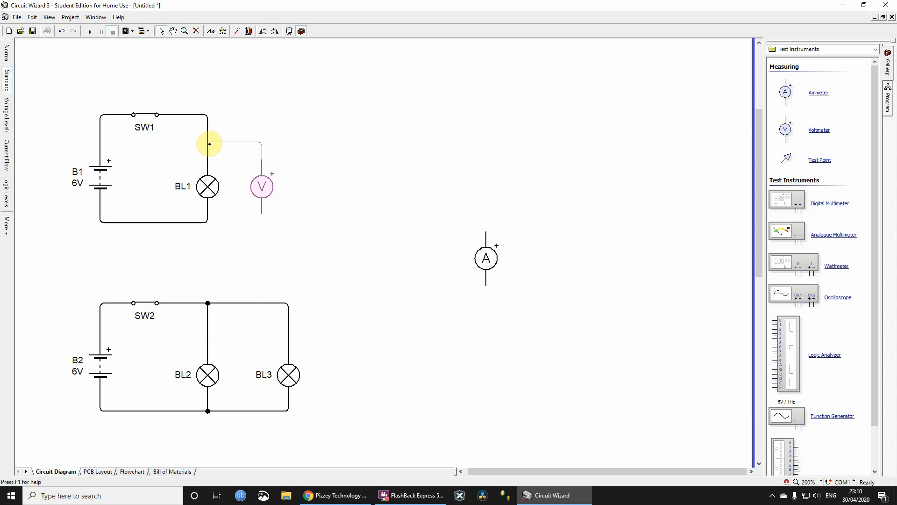
{"action": "left_click_drag", "start_coordinate": [262, 213], "coordinate": [210, 221]}
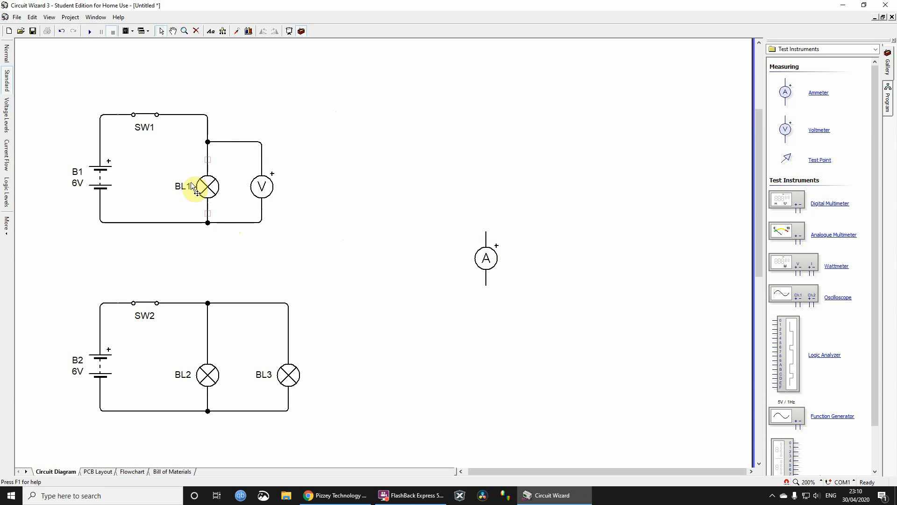
- Simulate the circuit to read the voltage across BL1, moving the voltmeter farther from the lamp between two runs
{"action": "left_click", "coordinate": [89, 32]}
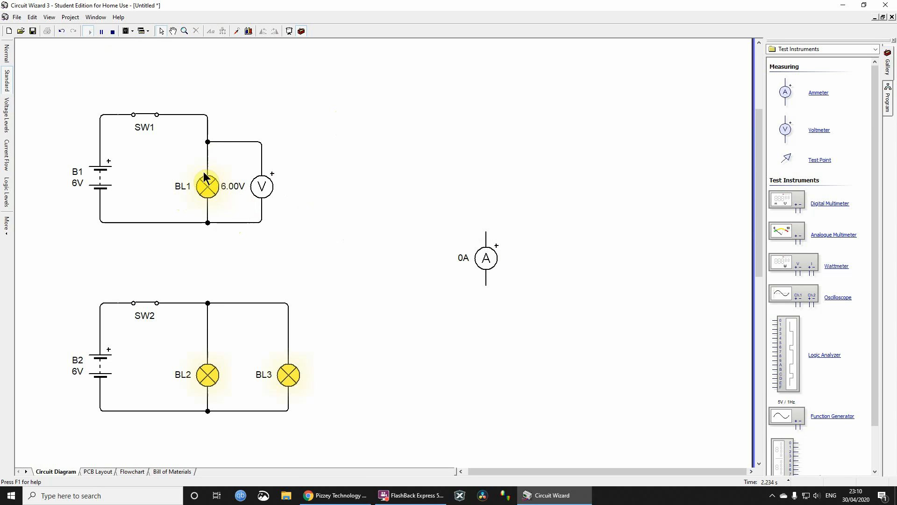
{"action": "left_click", "coordinate": [112, 31]}
{"action": "left_click_drag", "start_coordinate": [270, 189], "coordinate": [322, 186]}
{"action": "left_click", "coordinate": [89, 31]}
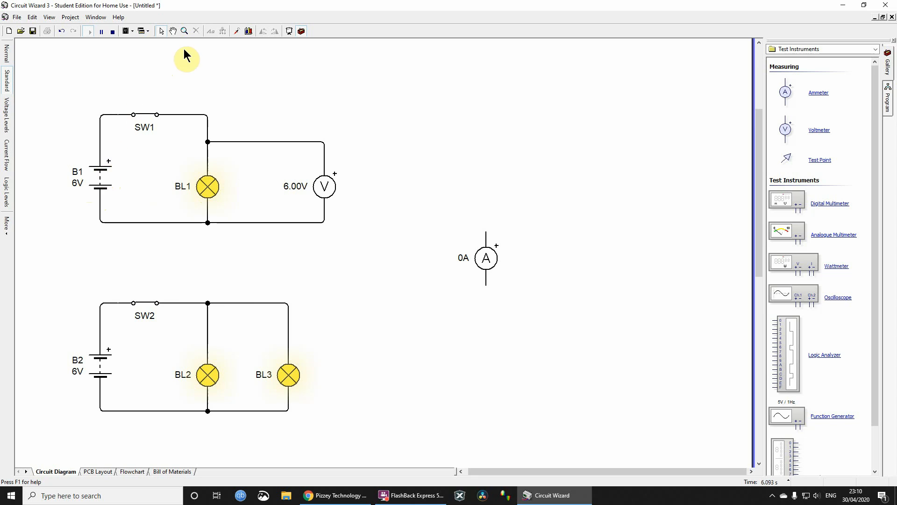
{"action": "left_click", "coordinate": [112, 31]}
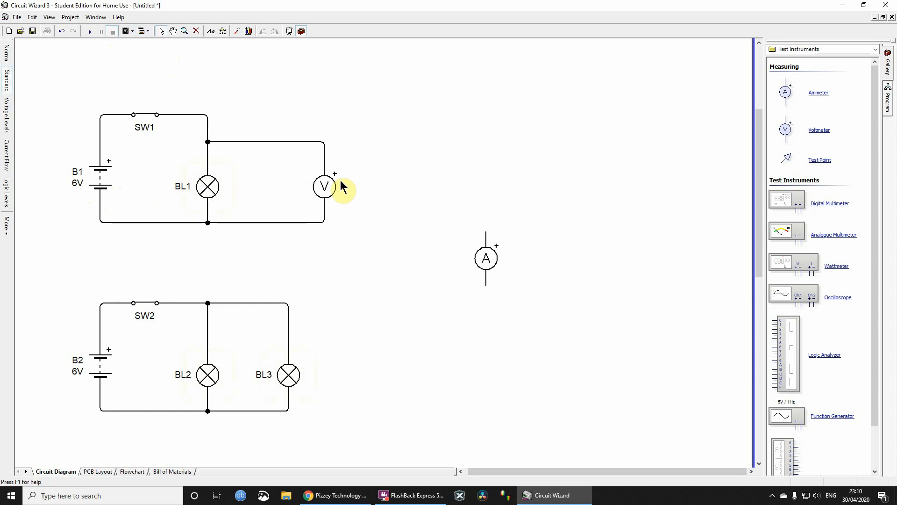
- Add a second voltmeter, rotated above switch SW1, and wire both of its ends in parallel with the switch
{"action": "left_click", "coordinate": [325, 199]}
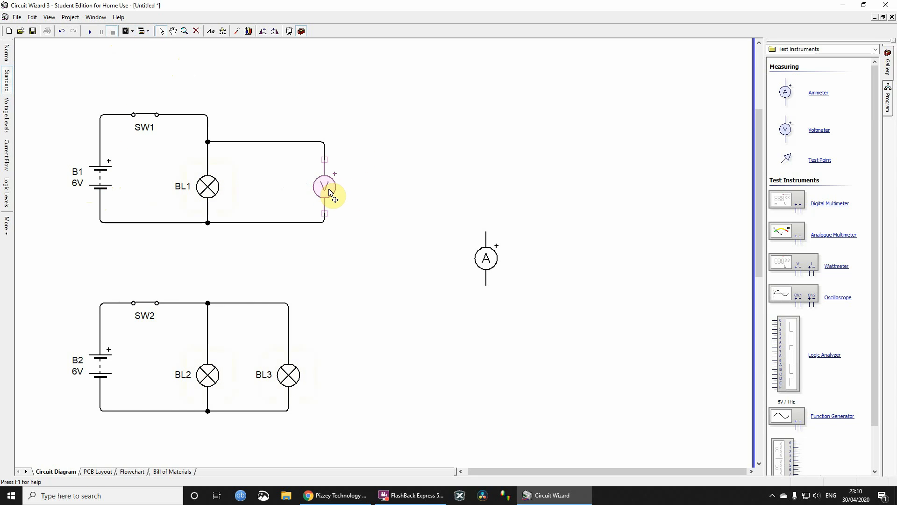
{"action": "mouse_move", "coordinate": [329, 191]}
{"action": "left_mouse_down"}
{"action": "mouse_move", "coordinate": [307, 88]}
{"action": "mouse_move", "coordinate": [292, 81]}
{"action": "mouse_move", "coordinate": [139, 73]}
{"action": "mouse_move", "coordinate": [147, 73]}
{"action": "mouse_move", "coordinate": [98, 86]}
{"action": "mouse_move", "coordinate": [102, 115]}
{"action": "left_mouse_up"}
{"action": "mouse_move", "coordinate": [172, 70]}
{"action": "left_mouse_down"}
{"action": "mouse_move", "coordinate": [206, 80]}
{"action": "mouse_move", "coordinate": [209, 111]}
{"action": "mouse_move", "coordinate": [197, 114]}
{"action": "left_mouse_up"}
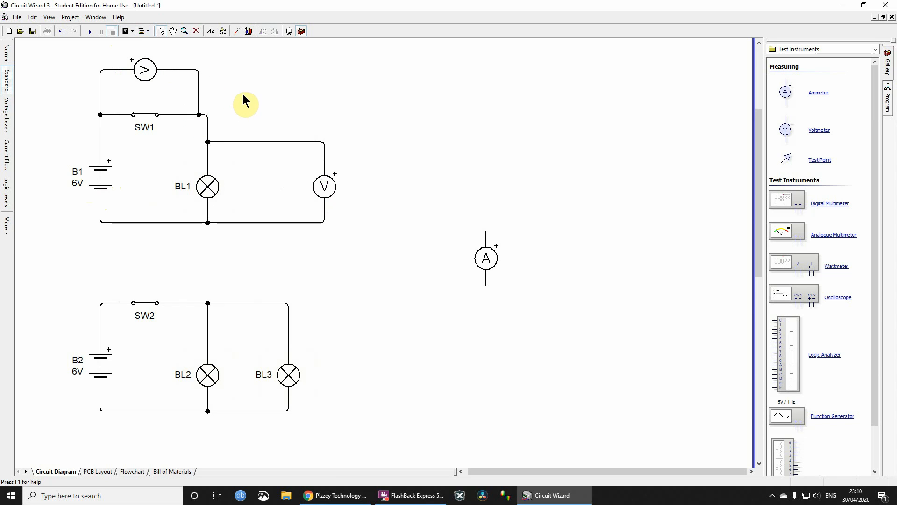
- Run the simulation and compare the voltages across SW1 and BL1 with the switch closed and open, and stop it
{"action": "left_click", "coordinate": [90, 31]}
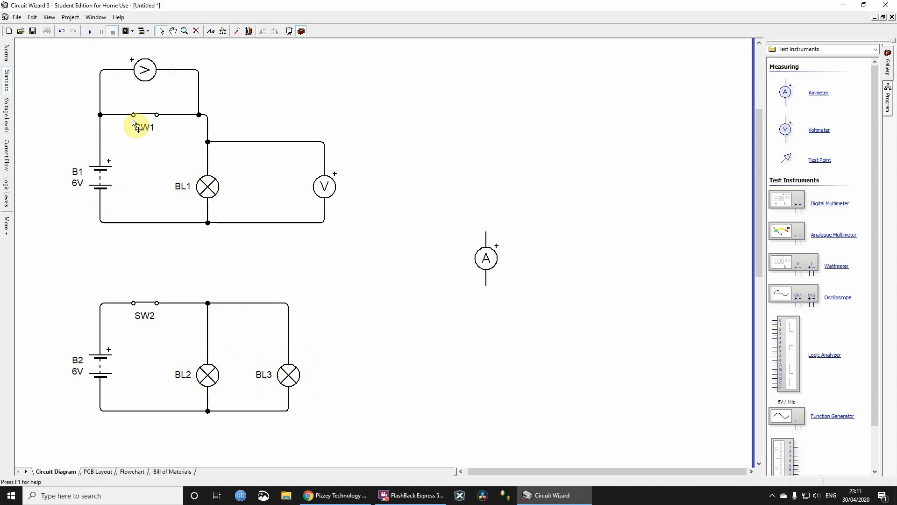
{"action": "left_click", "coordinate": [89, 31]}
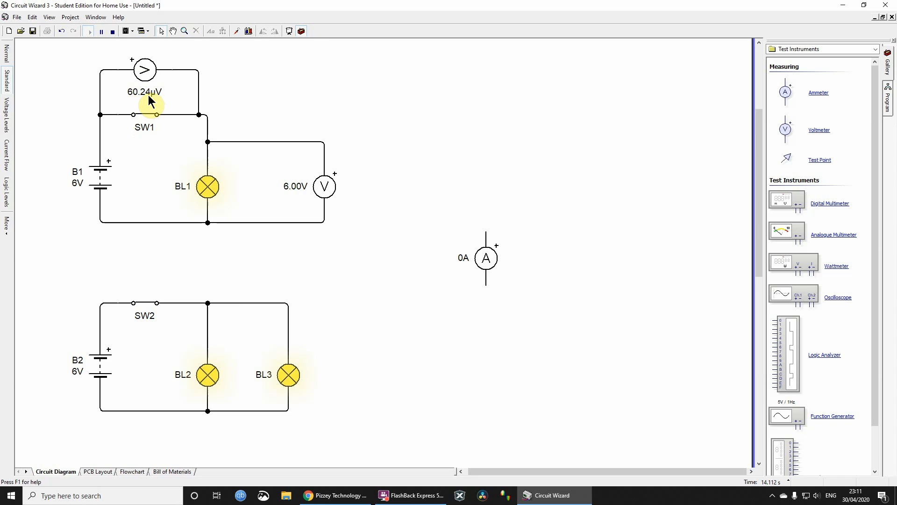
{"action": "left_click", "coordinate": [149, 116]}
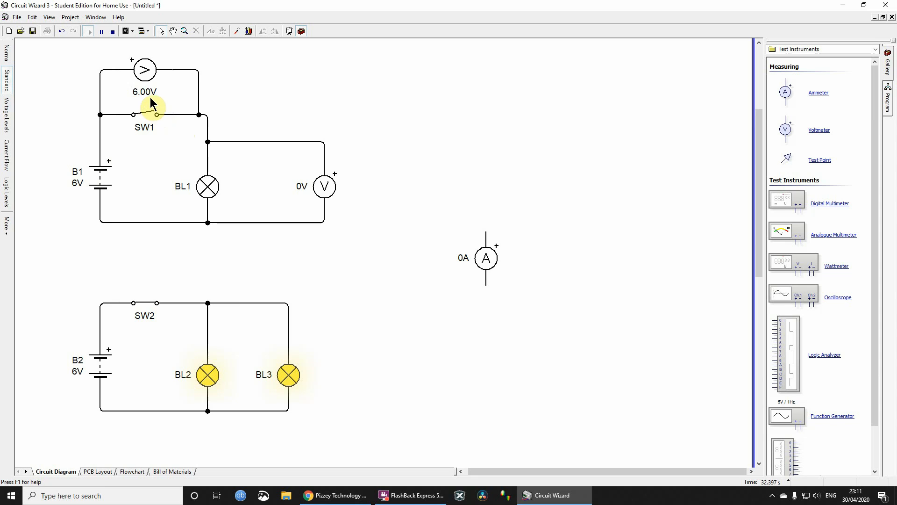
{"action": "left_click", "coordinate": [112, 32]}
- Replace the voltmeter across BL1 with the ammeter wired in parallel, and delete the voltmeter across switch SW1
{"action": "left_click_drag", "start_coordinate": [491, 261], "coordinate": [420, 200]}
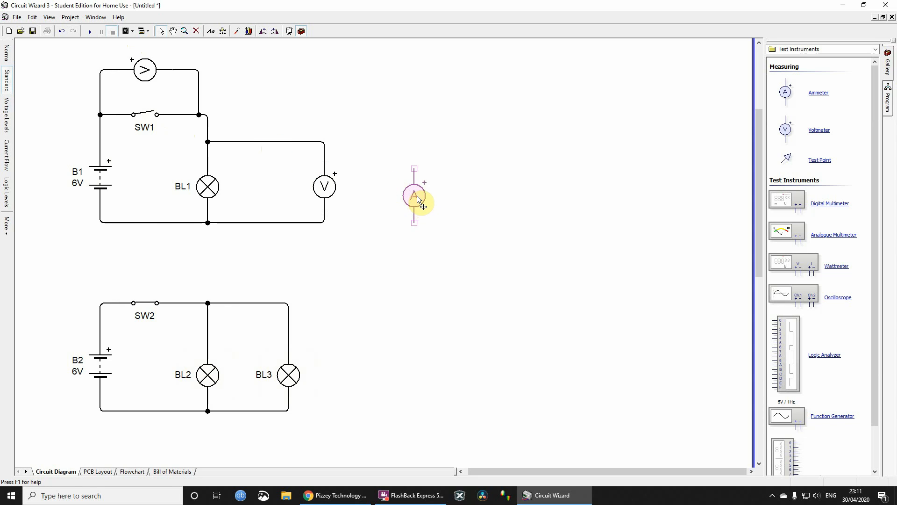
{"action": "mouse_move", "coordinate": [412, 198]}
{"action": "left_mouse_down"}
{"action": "mouse_move", "coordinate": [393, 187]}
{"action": "mouse_move", "coordinate": [280, 186]}
{"action": "mouse_move", "coordinate": [208, 141]}
{"action": "left_mouse_up"}
{"action": "left_click", "coordinate": [325, 189]}
{"action": "key", "text": "Delete"}
{"action": "left_click_drag", "start_coordinate": [280, 215], "coordinate": [208, 222]}
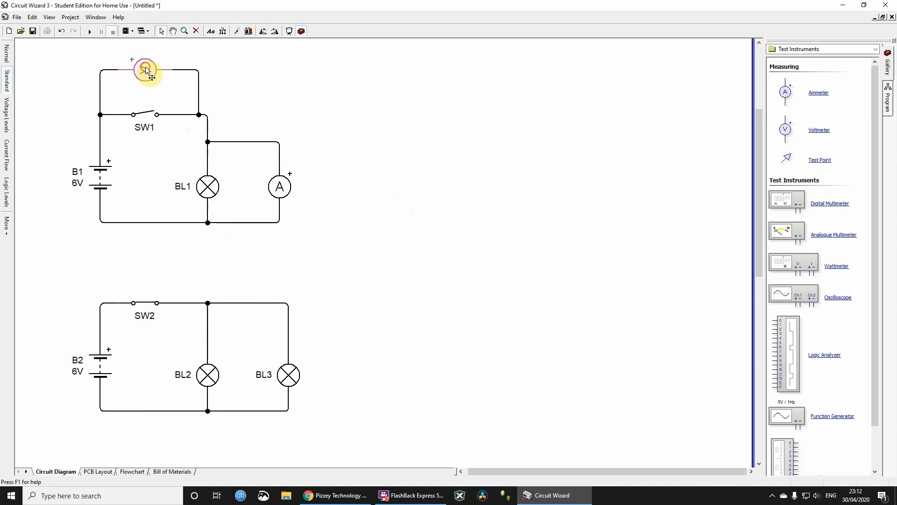
{"action": "key", "text": "Delete"}
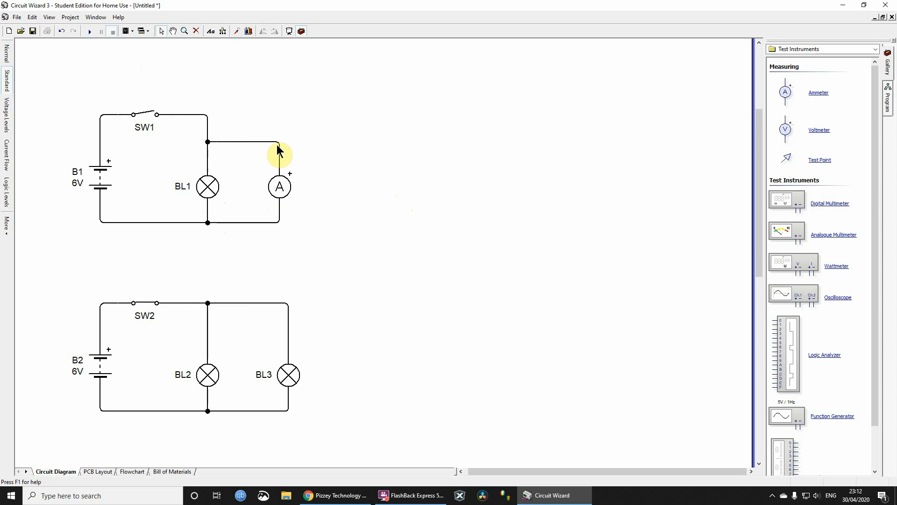
{"action": "left_click", "coordinate": [279, 186]}
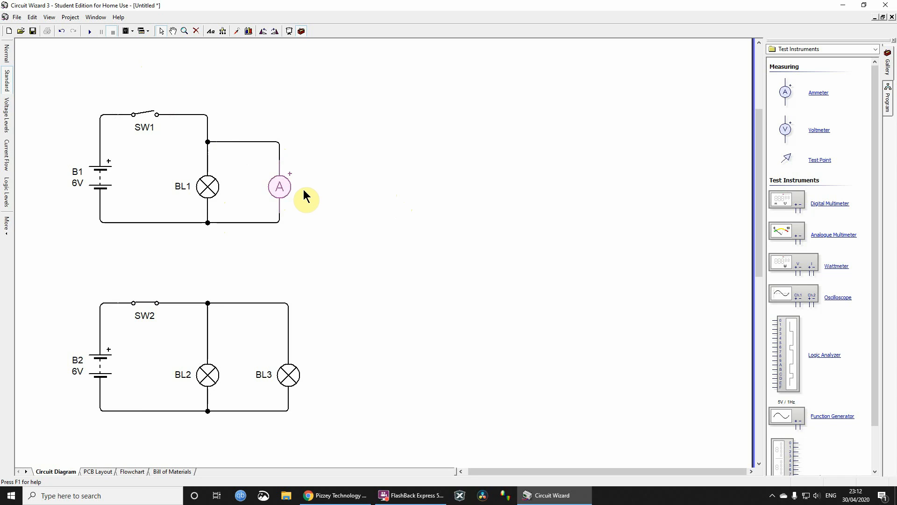
{"action": "key", "text": "Delete"}
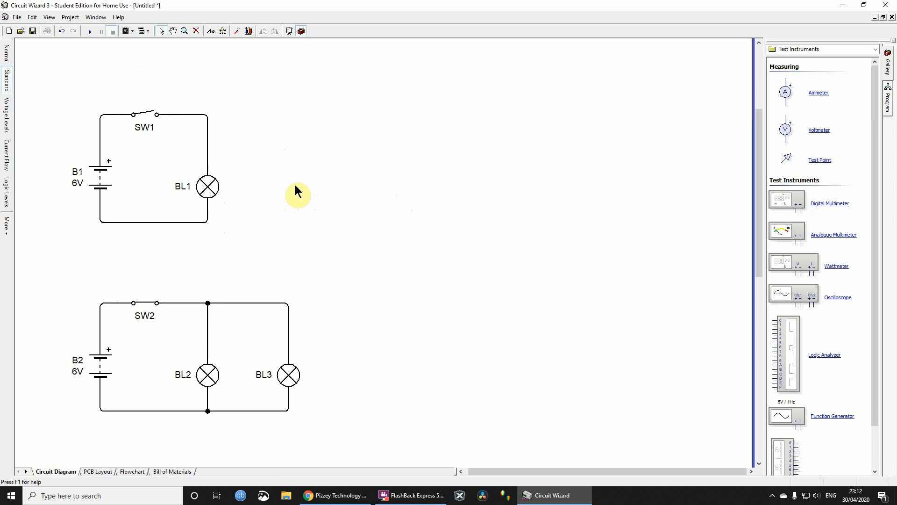
{"action": "key", "text": "ctrl+z"}
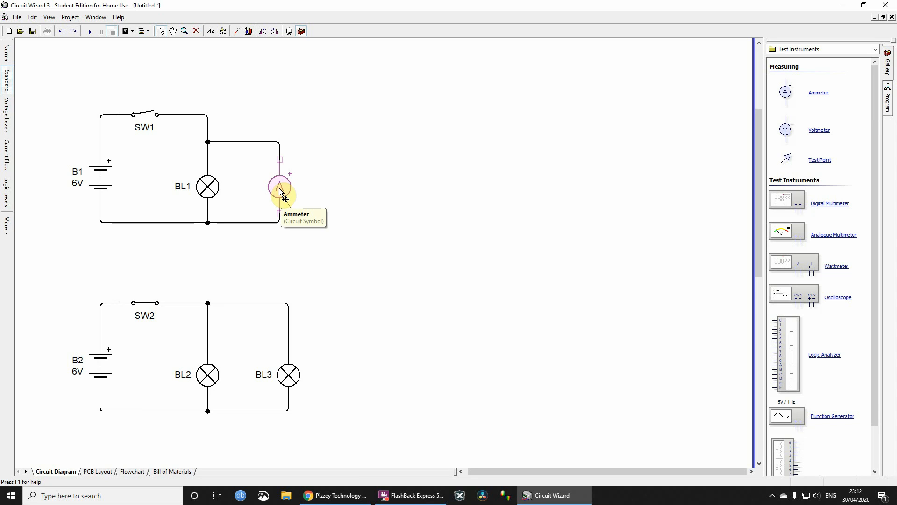
- Move the ammeter out of the first circuit and delete the leftover wires beside lamp BL1
{"action": "left_click_drag", "start_coordinate": [280, 190], "coordinate": [514, 197]}
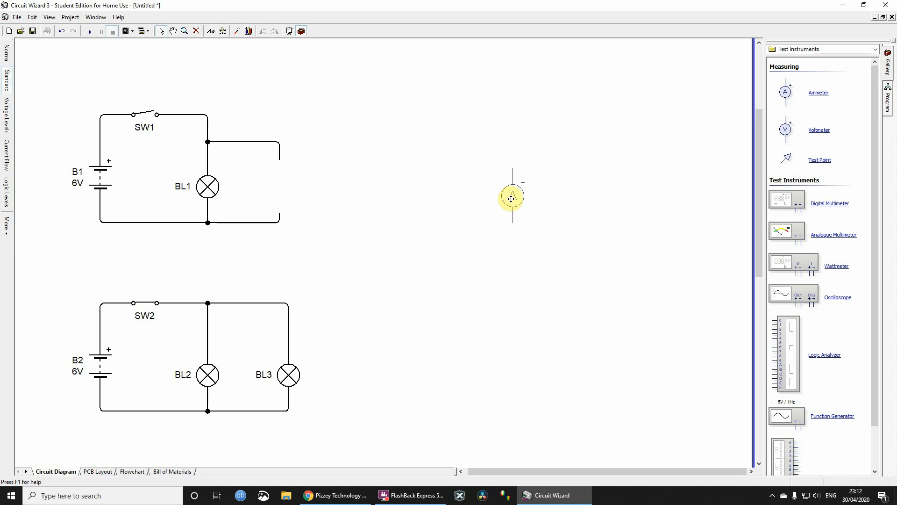
{"action": "left_click", "coordinate": [274, 223]}
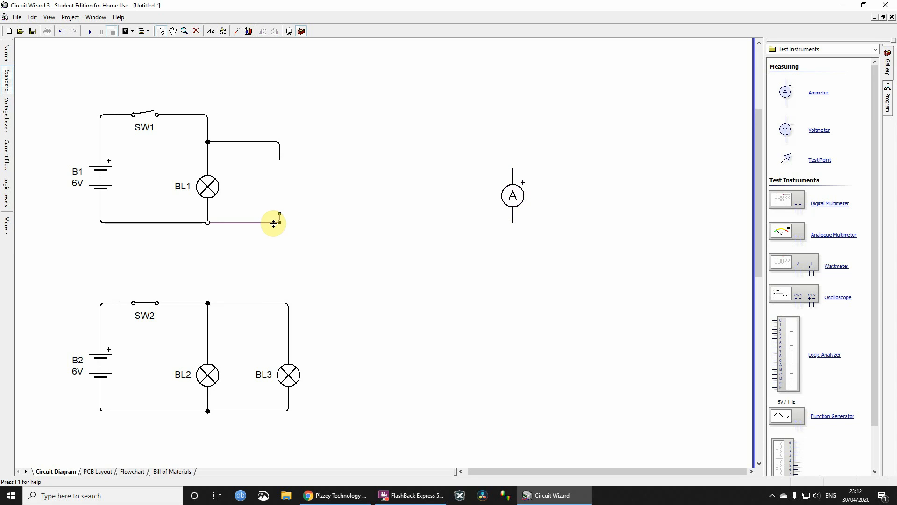
{"action": "key", "text": "Delete"}
{"action": "left_click", "coordinate": [254, 141]}
{"action": "key", "text": "Delete"}
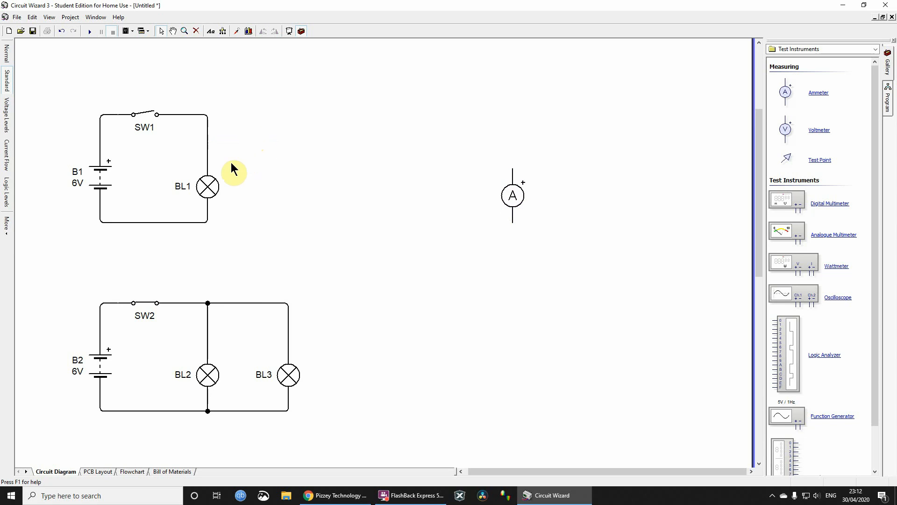
- Move BL1 away from the battery and replace the wire between BL1 and B1's negative terminal with the rotated ammeter in series
{"action": "left_click_drag", "start_coordinate": [208, 190], "coordinate": [302, 162]}
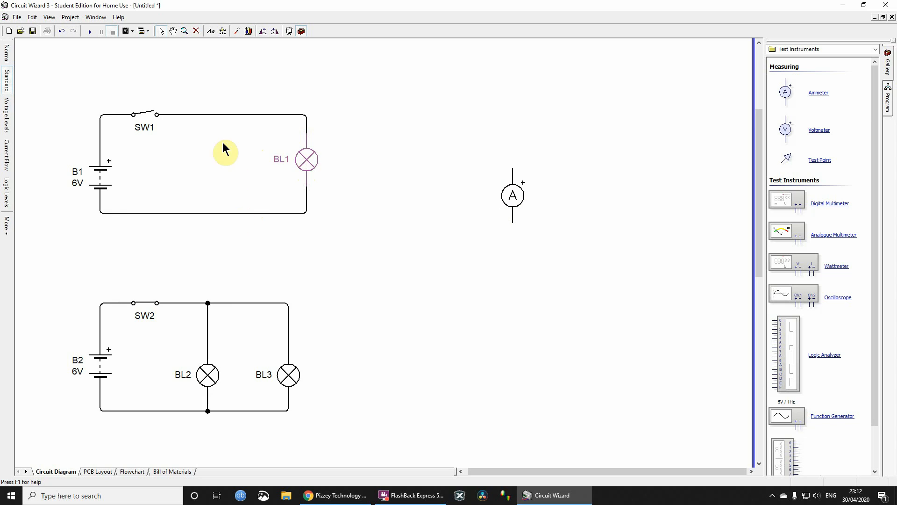
{"action": "left_click", "coordinate": [221, 214]}
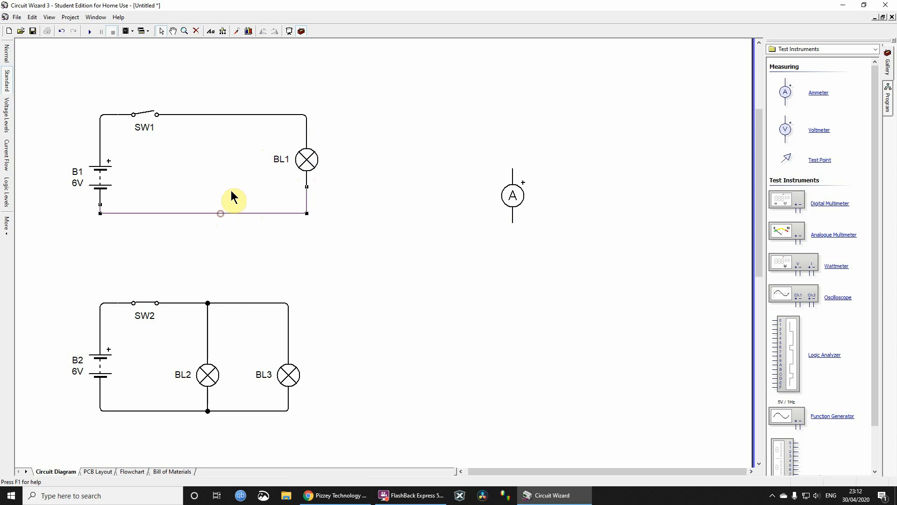
{"action": "key", "text": "Delete"}
{"action": "left_click_drag", "start_coordinate": [511, 196], "coordinate": [307, 187]}
{"action": "key", "text": "ctrl+r"}
{"action": "mouse_move", "coordinate": [176, 232]}
{"action": "left_mouse_down"}
{"action": "mouse_move", "coordinate": [89, 217]}
{"action": "mouse_move", "coordinate": [99, 204]}
{"action": "left_mouse_up"}
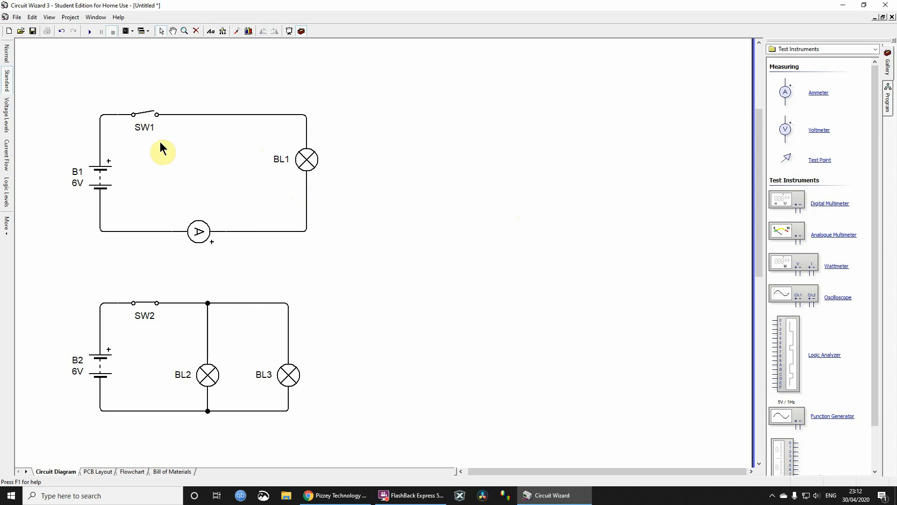
- Run the simulation and check the ammeter's current with switch SW1 closed and opened again, and stop it
{"action": "left_click", "coordinate": [88, 30]}
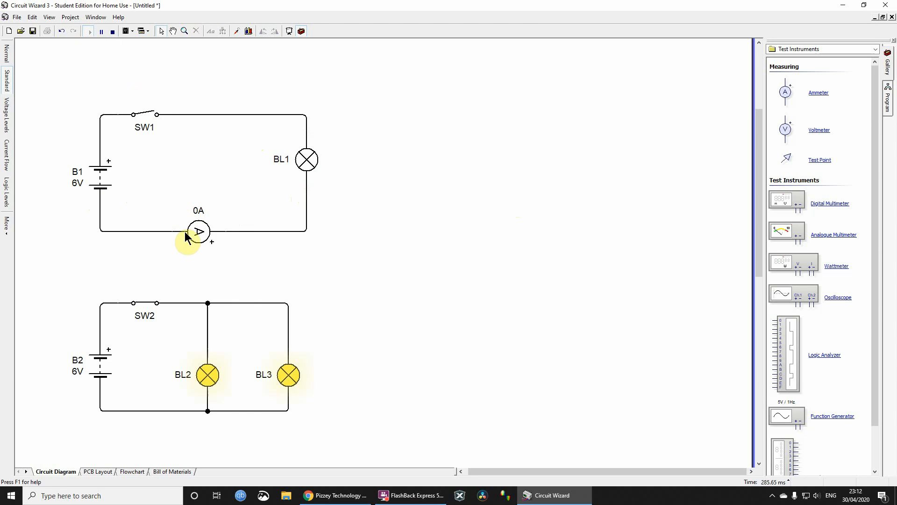
{"action": "left_click", "coordinate": [147, 112]}
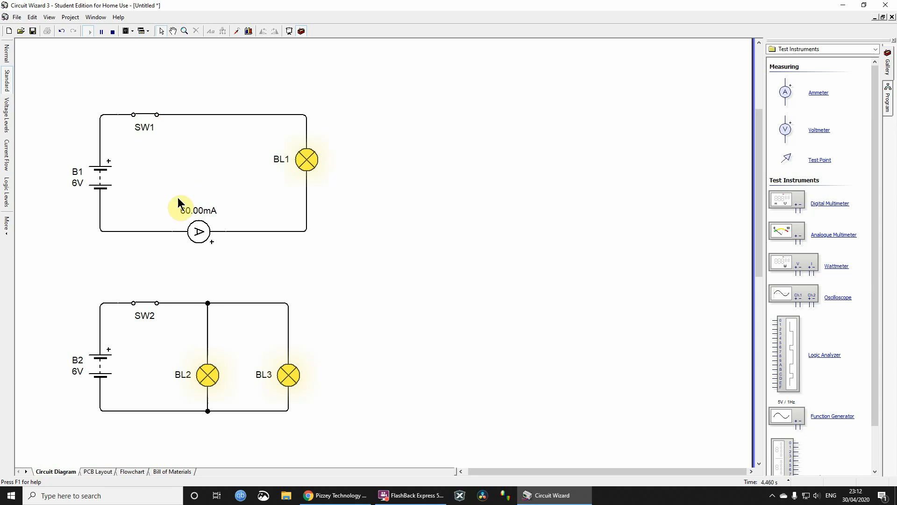
{"action": "left_click", "coordinate": [148, 114]}
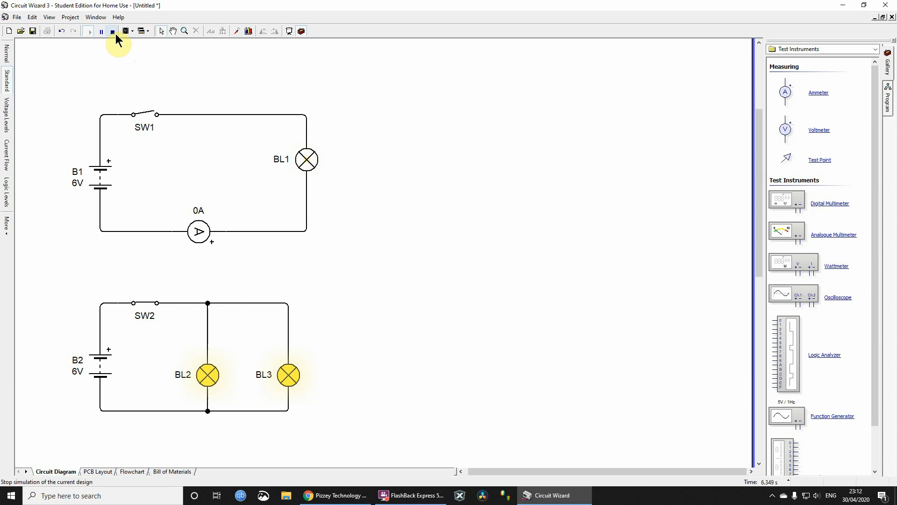
{"action": "left_click", "coordinate": [112, 31]}
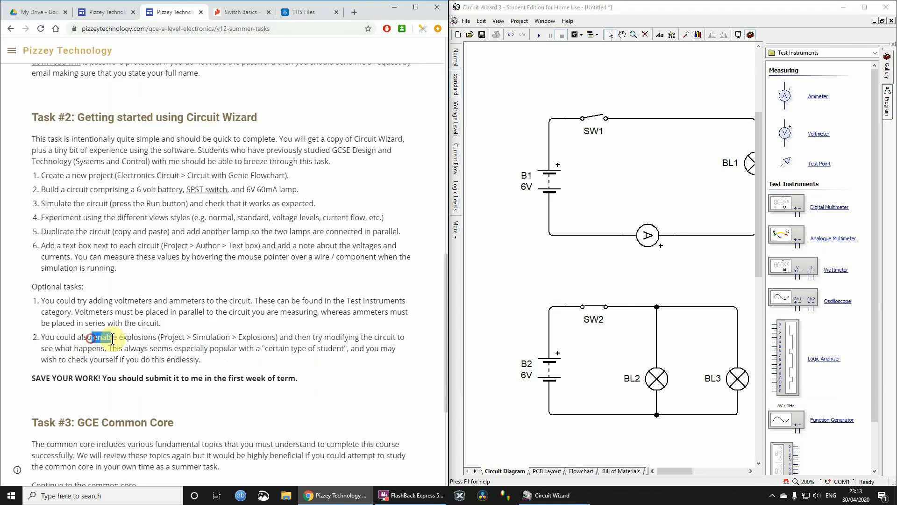
- Read the optional task about enabling explosions on the Task #2 web page in Chrome
{"action": "left_click_drag", "start_coordinate": [112, 340], "coordinate": [248, 371]}
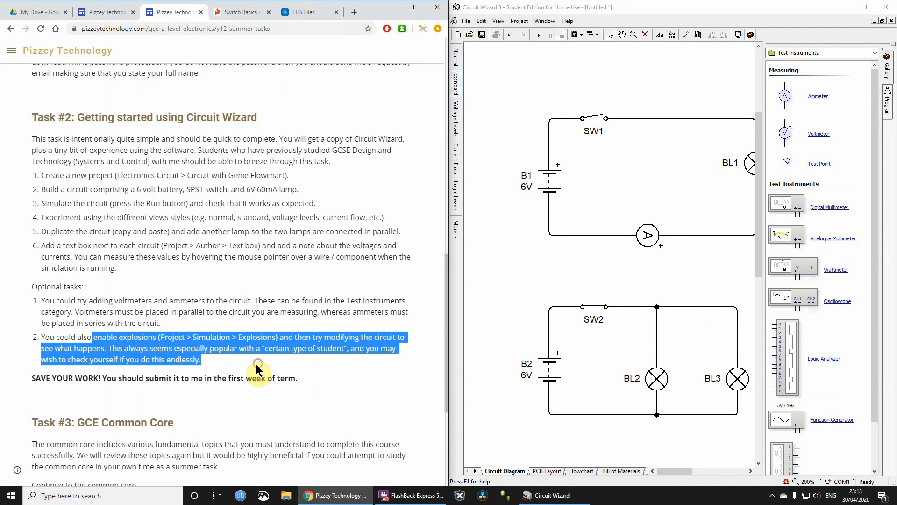
{"action": "left_click", "coordinate": [191, 356]}
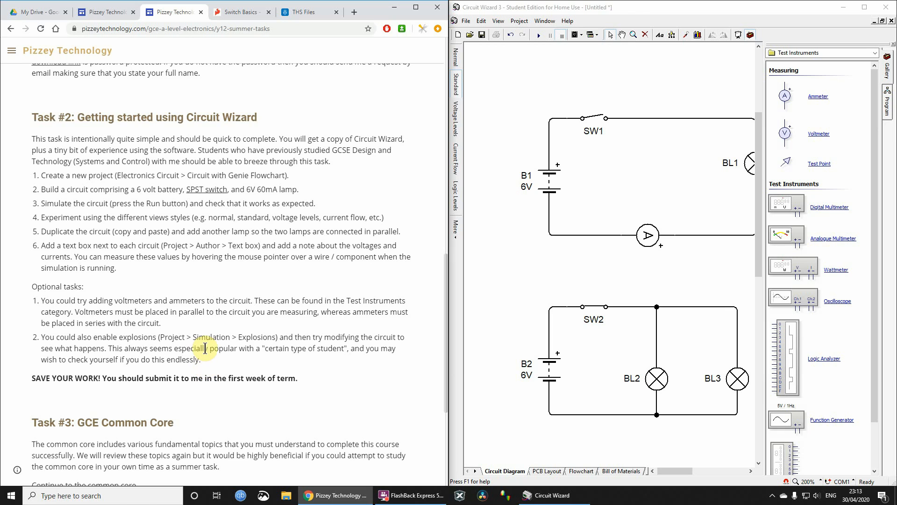
{"action": "left_click_drag", "start_coordinate": [204, 348], "coordinate": [349, 350]}
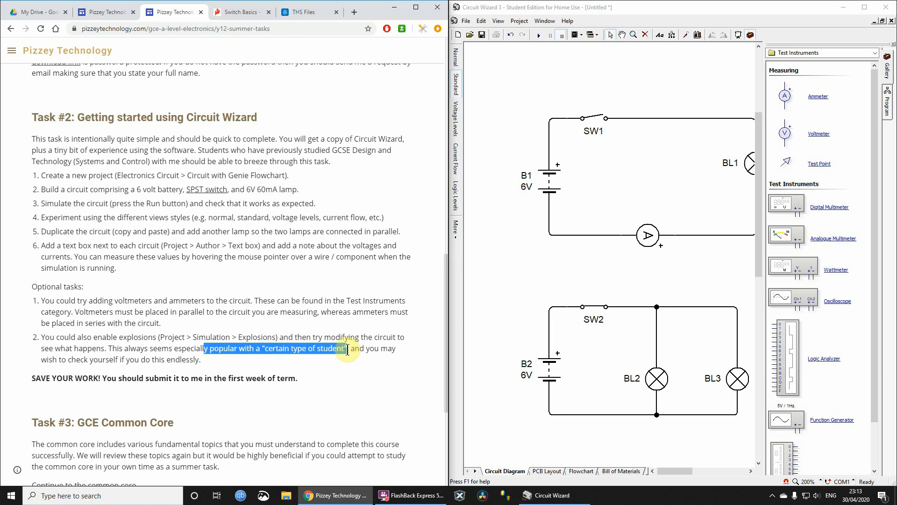
- Maximize the Circuit Wizard window and enable the Explosions option for the simulation
{"action": "double_click", "coordinate": [642, 10]}
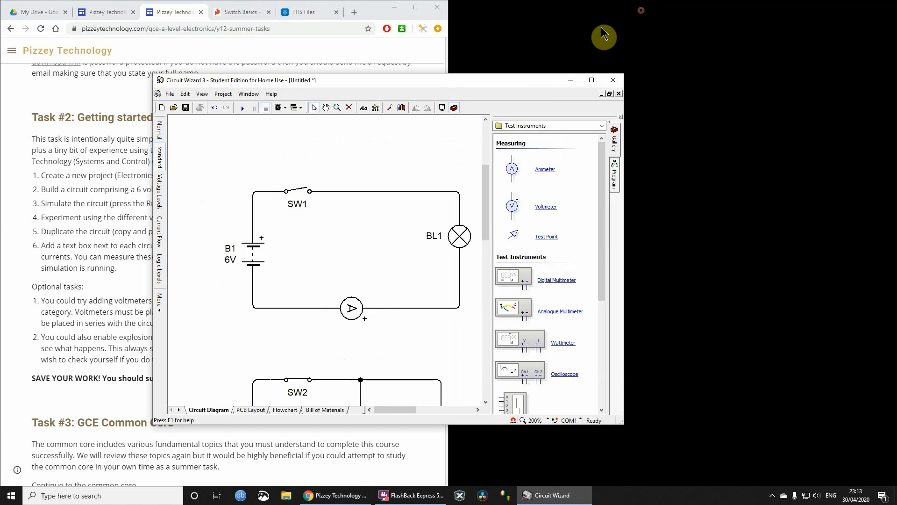
{"action": "left_click", "coordinate": [591, 79]}
{"action": "left_click", "coordinate": [72, 19]}
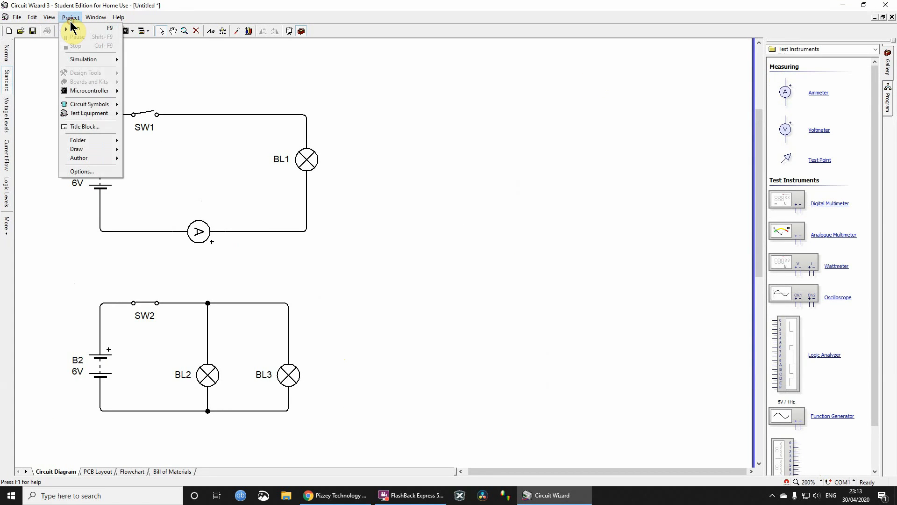
{"action": "mouse_move", "coordinate": [83, 59]}
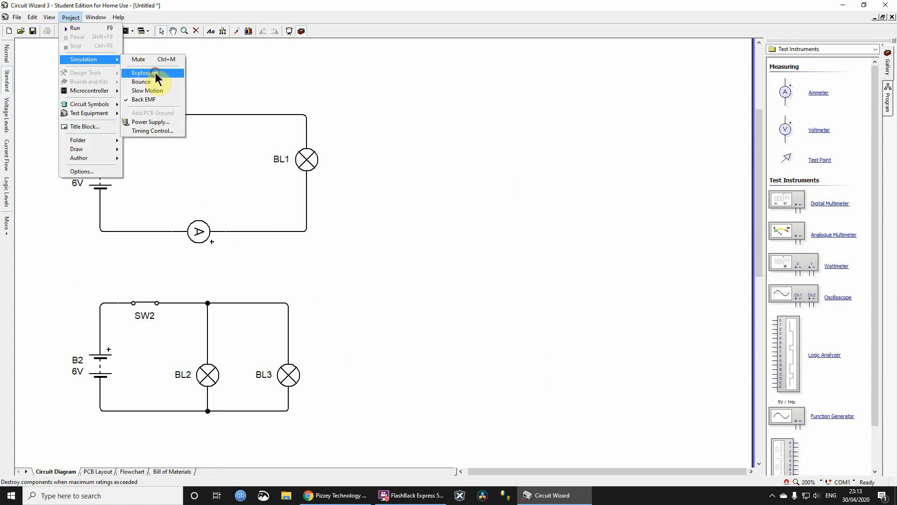
{"action": "left_click", "coordinate": [156, 72]}
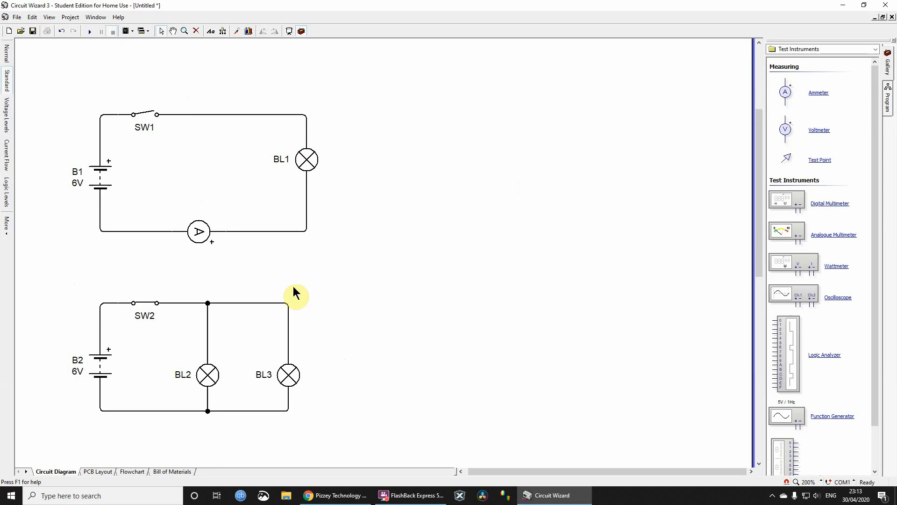
- Run the simulation with explosions enabled, stop it, and open switch SW2 in the second circuit
{"action": "left_click", "coordinate": [90, 31]}
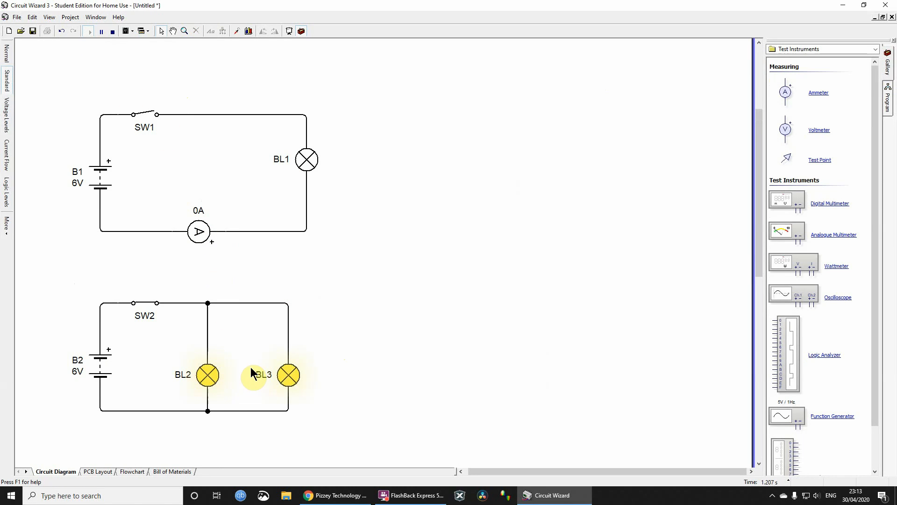
{"action": "left_click", "coordinate": [112, 30]}
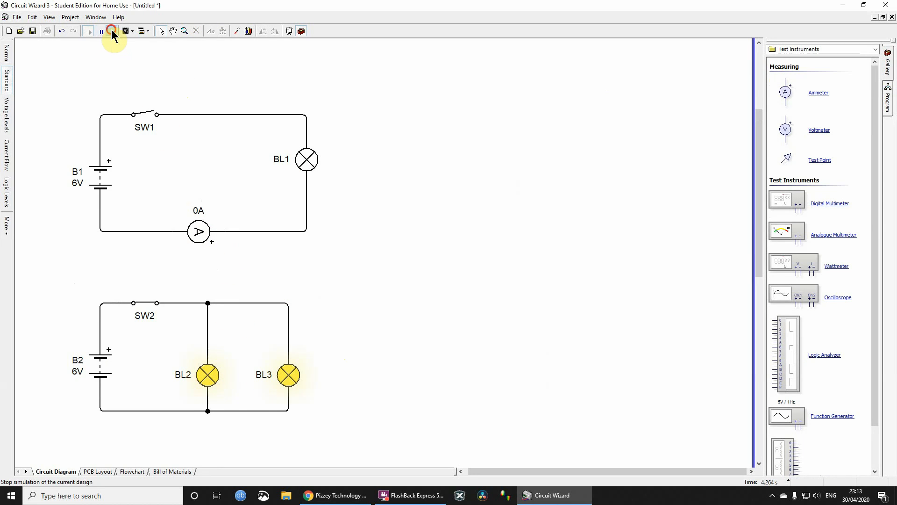
{"action": "left_click", "coordinate": [148, 304]}
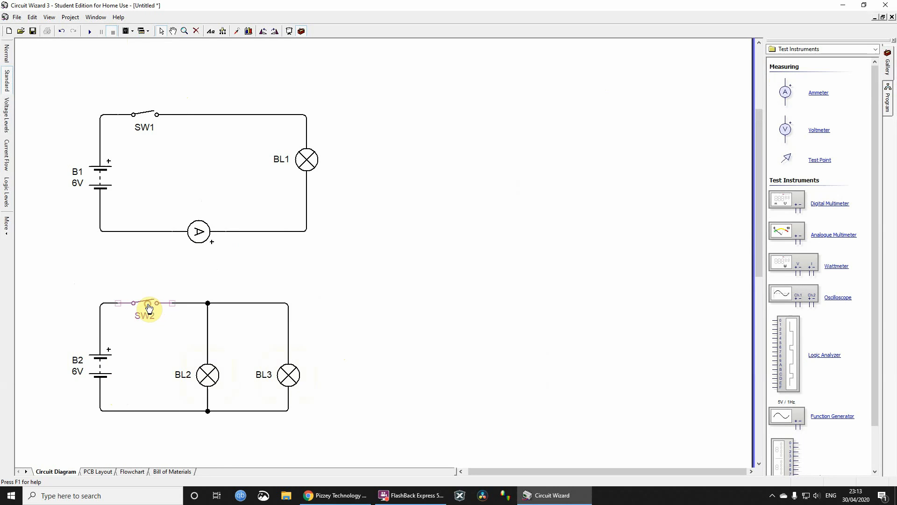
- Set the voltage of battery B2 in the two-lamp circuit to 6 kV
{"action": "double_click", "coordinate": [96, 359]}
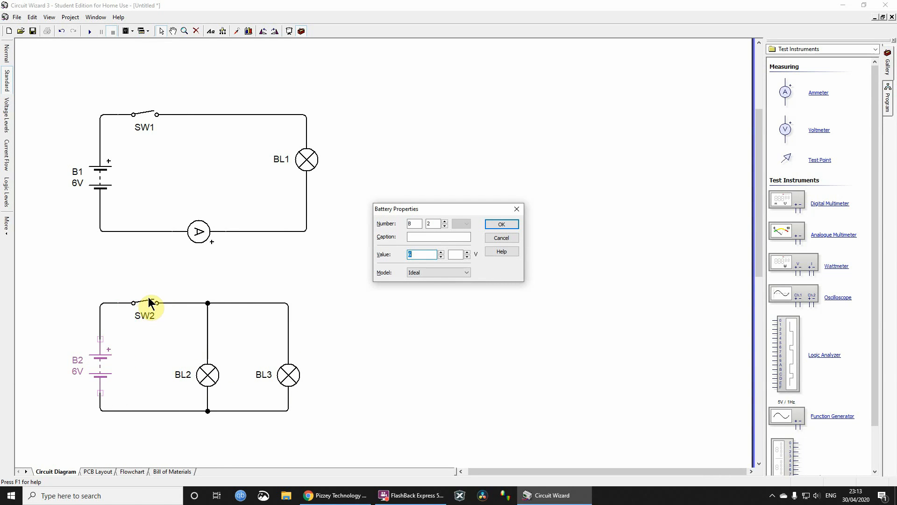
{"action": "left_click", "coordinate": [507, 238]}
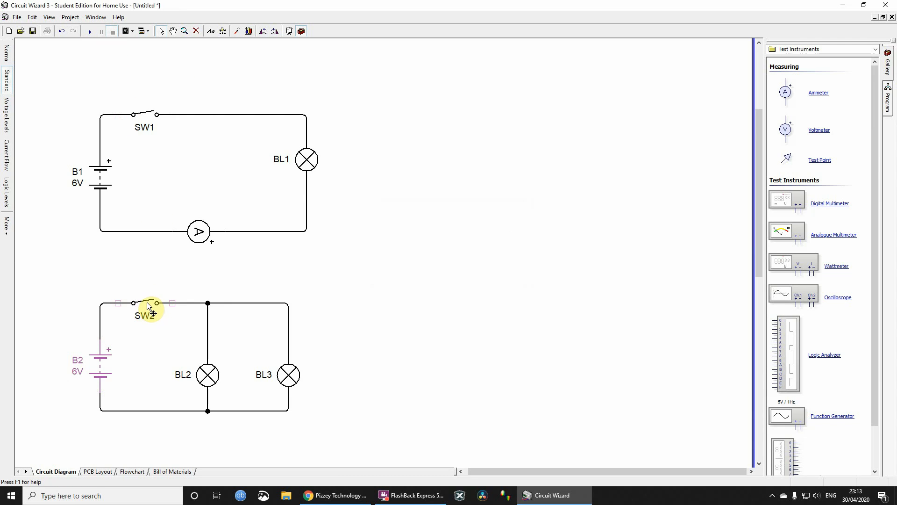
{"action": "double_click", "coordinate": [104, 359]}
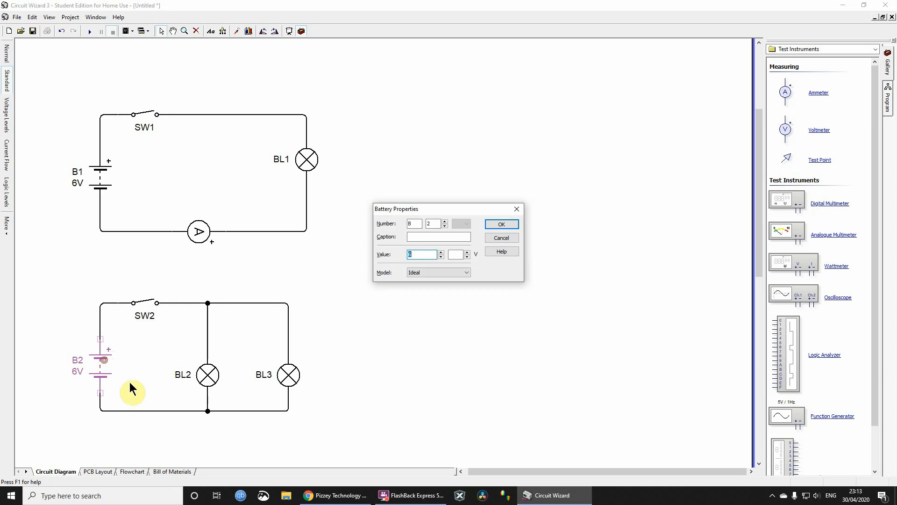
{"action": "double_click", "coordinate": [426, 254]}
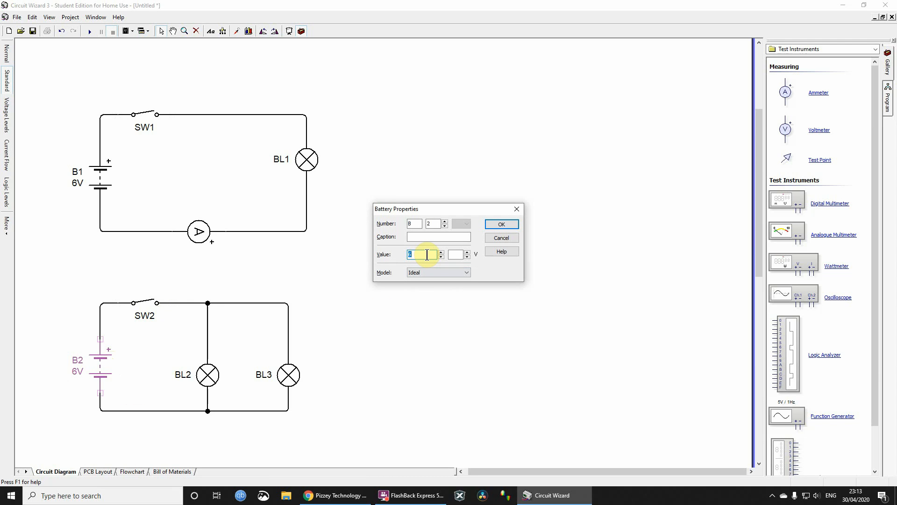
{"action": "left_click", "coordinate": [467, 252]}
{"action": "left_click", "coordinate": [512, 224]}
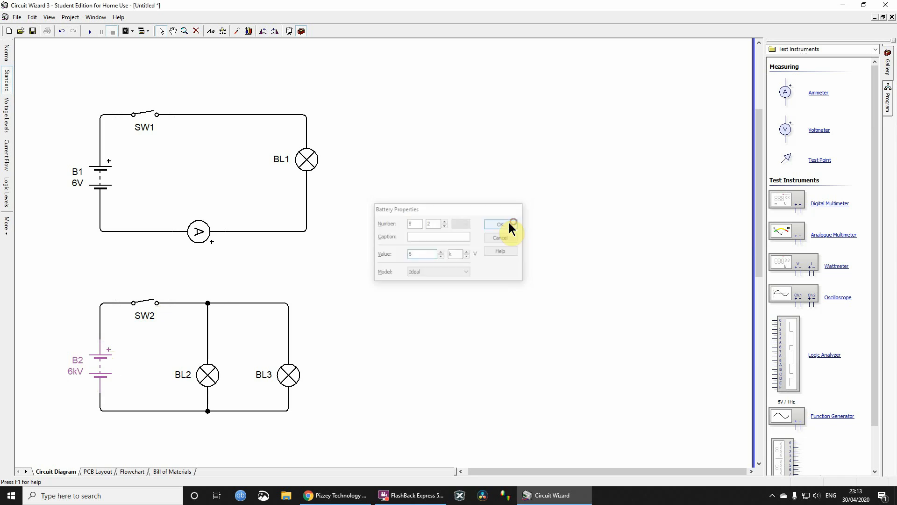
- Check the model of lamp BL2 without changing it, and run the simulation with switch SW2 closed
{"action": "double_click", "coordinate": [204, 373]}
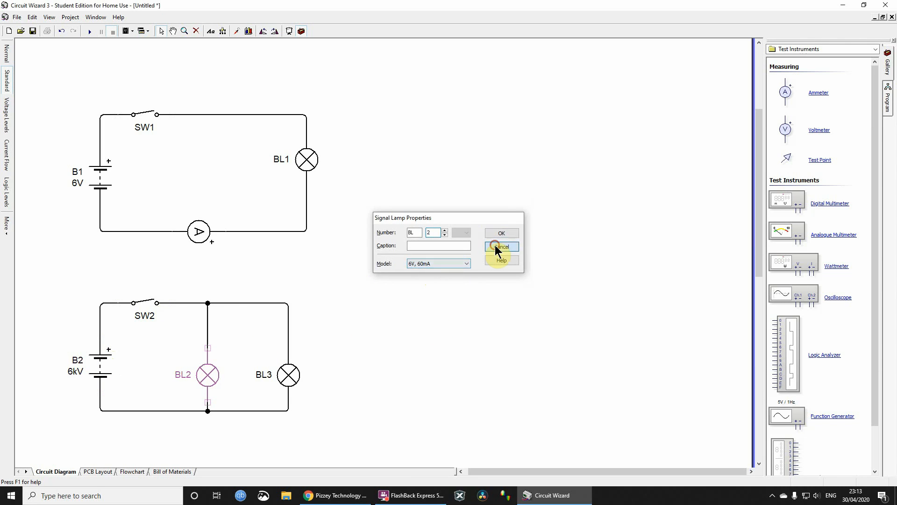
{"action": "left_click", "coordinate": [496, 245]}
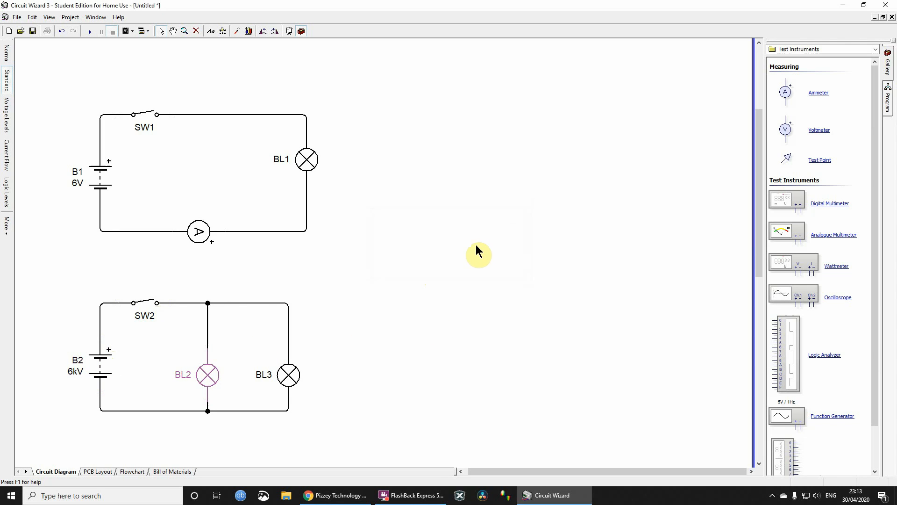
{"action": "left_click", "coordinate": [90, 32]}
{"action": "left_click", "coordinate": [148, 302]}
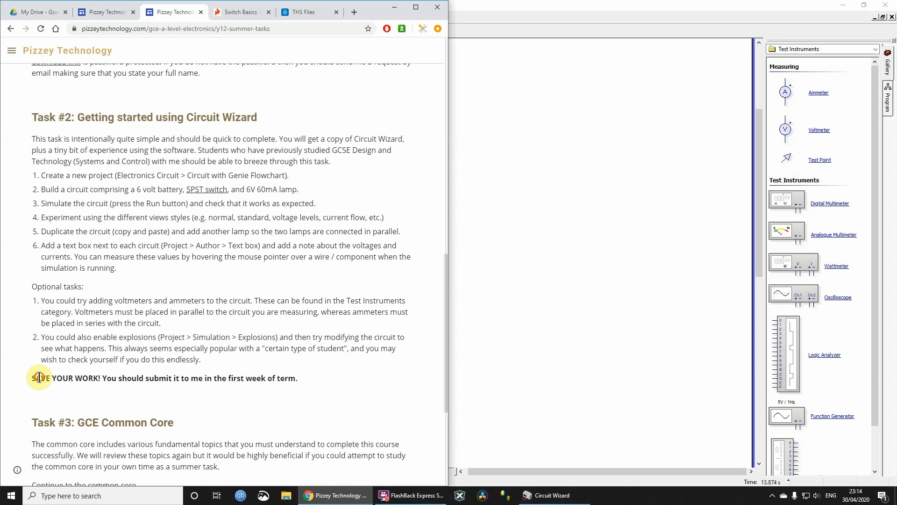
- Review the save-your-work reminder and Tasks #1 to #3 on the summer tasks page in Chrome, and follow the common core link
{"action": "left_click_drag", "start_coordinate": [41, 377], "coordinate": [216, 378]}
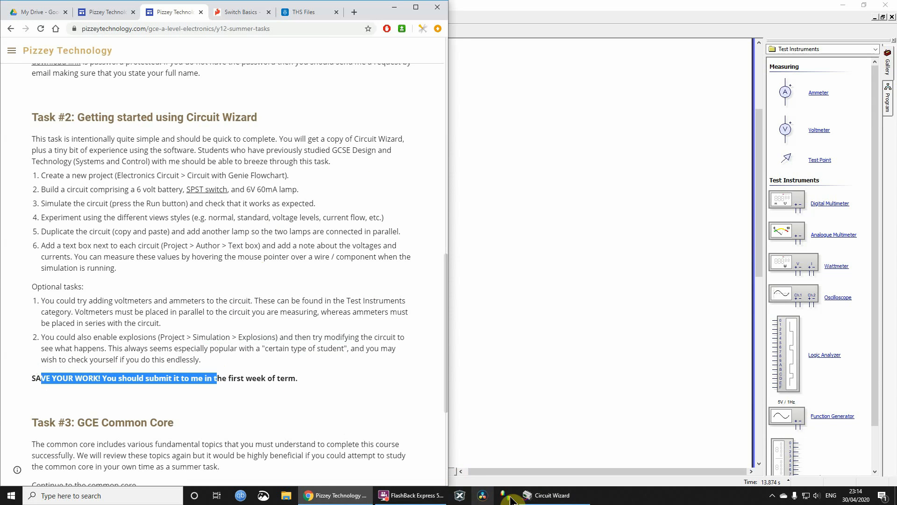
{"action": "left_click", "coordinate": [530, 495]}
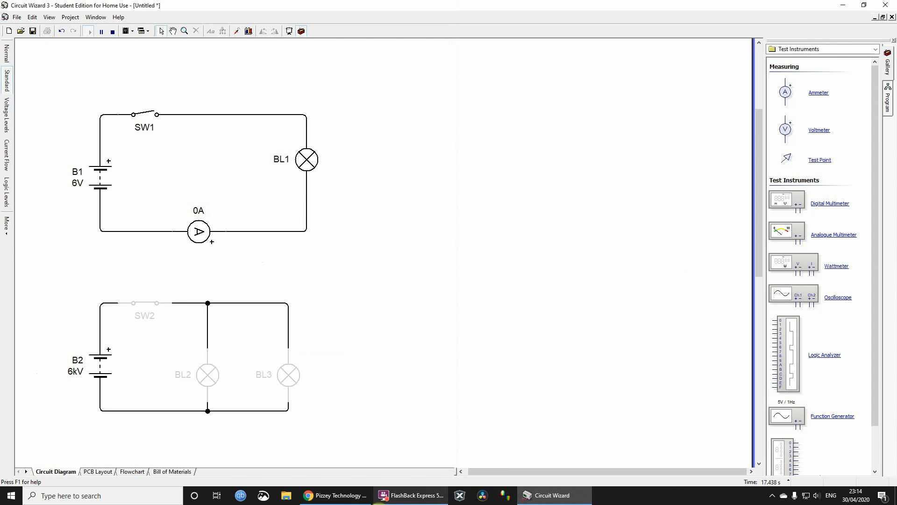
{"action": "left_click", "coordinate": [351, 496]}
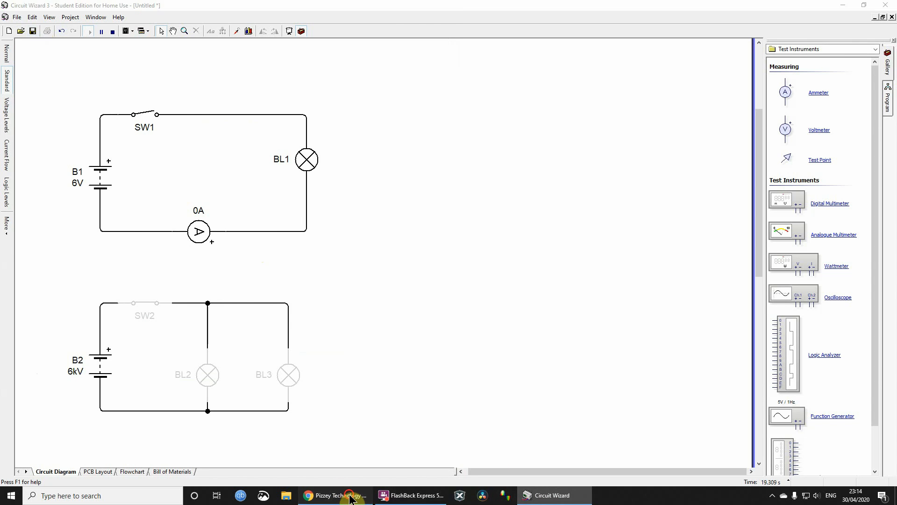
{"action": "left_click", "coordinate": [225, 178]}
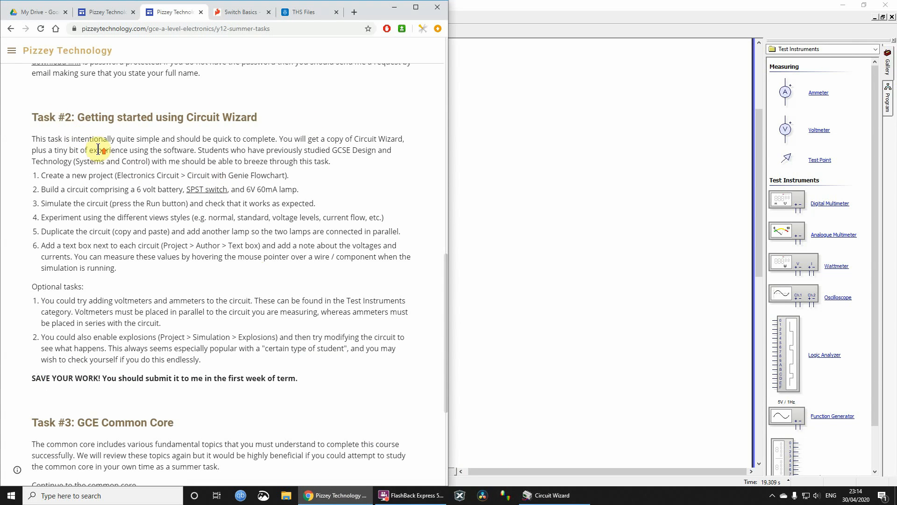
{"action": "scroll", "coordinate": [70, 196], "scroll_direction": "up", "scroll_amount": 5}
{"action": "left_click_drag", "start_coordinate": [43, 262], "coordinate": [161, 296]}
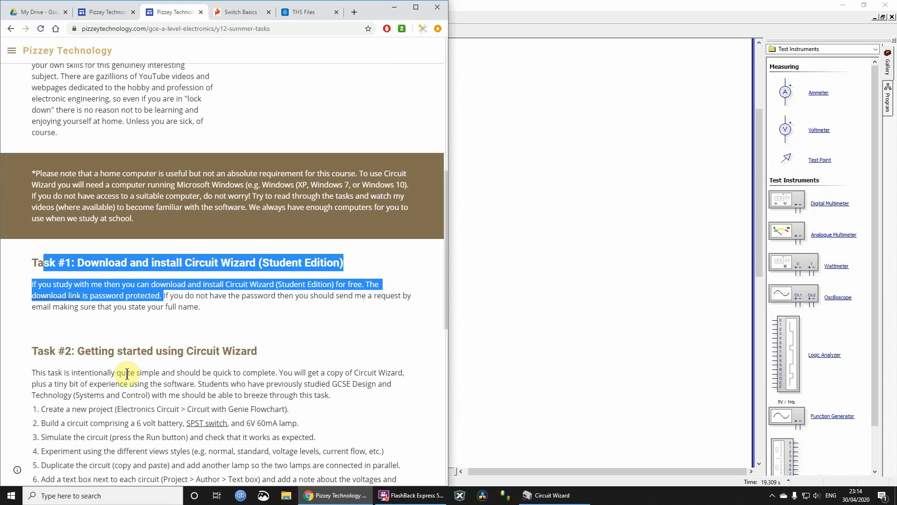
{"action": "scroll", "coordinate": [135, 237], "scroll_direction": "down", "scroll_amount": 9}
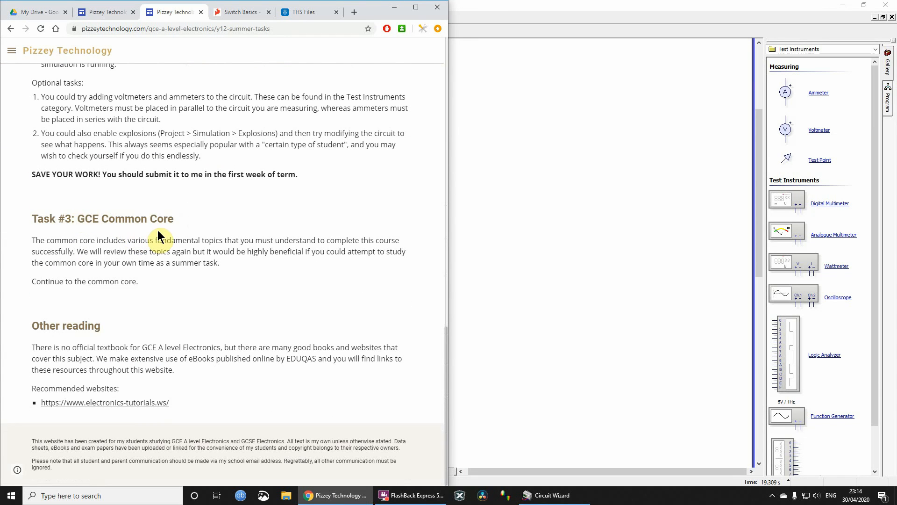
{"action": "left_click", "coordinate": [114, 282]}
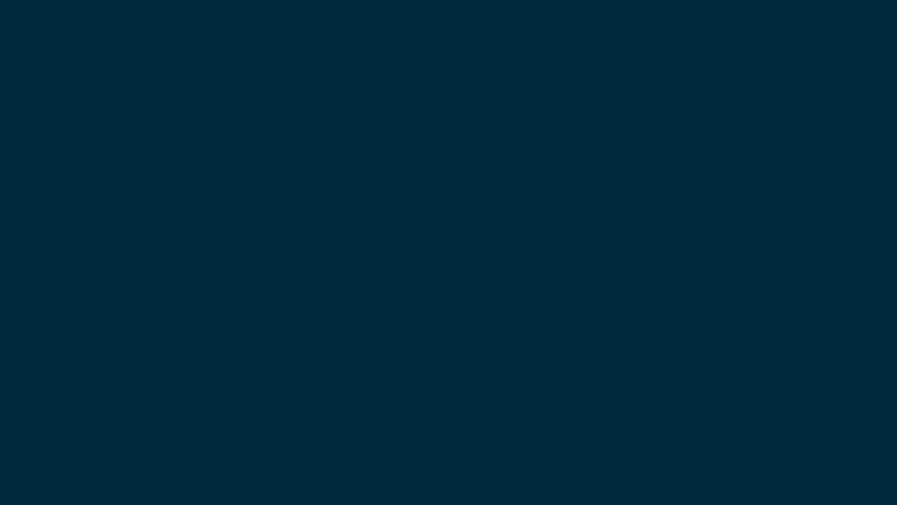